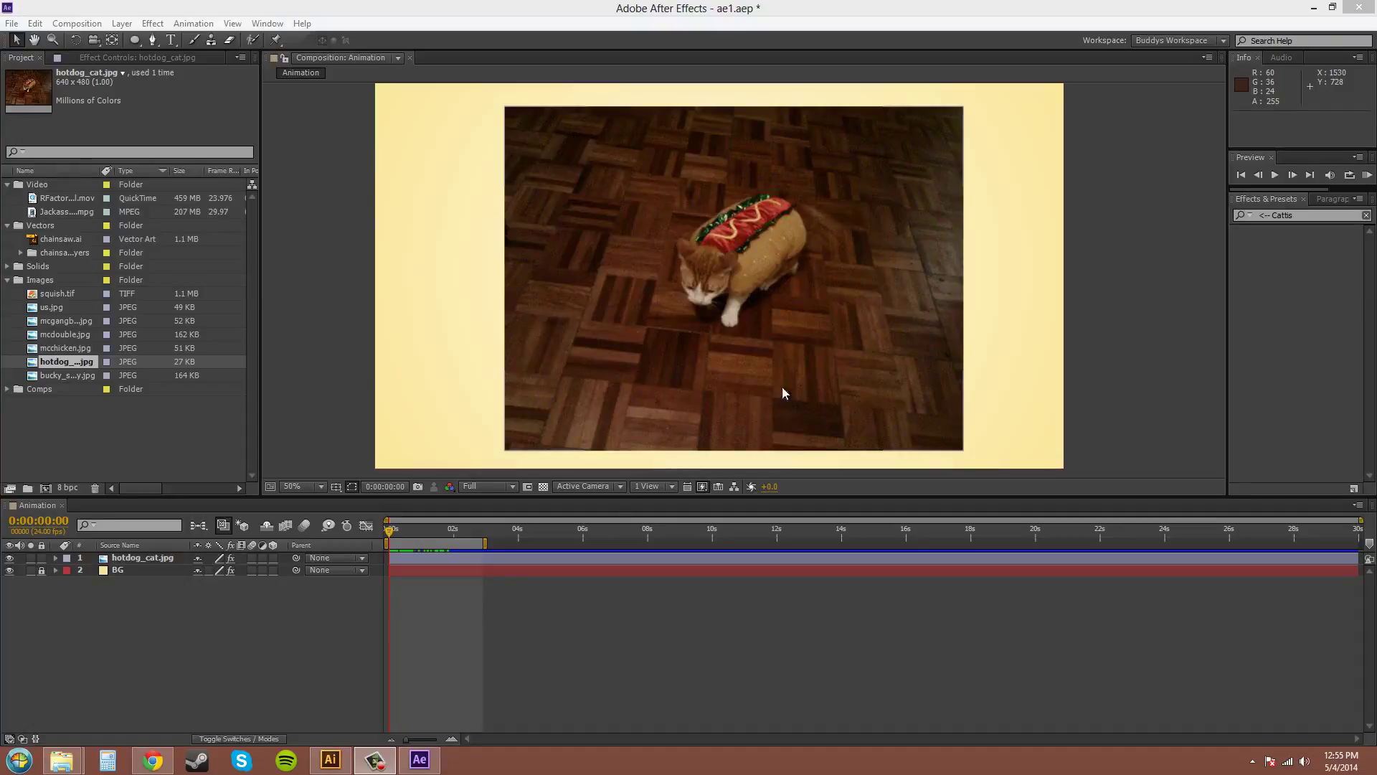
Reveal the hotdog_cat.jpg layer's anchor point, position, scale, rotation and opacity one at a time in the timeline
left_click(191, 636)
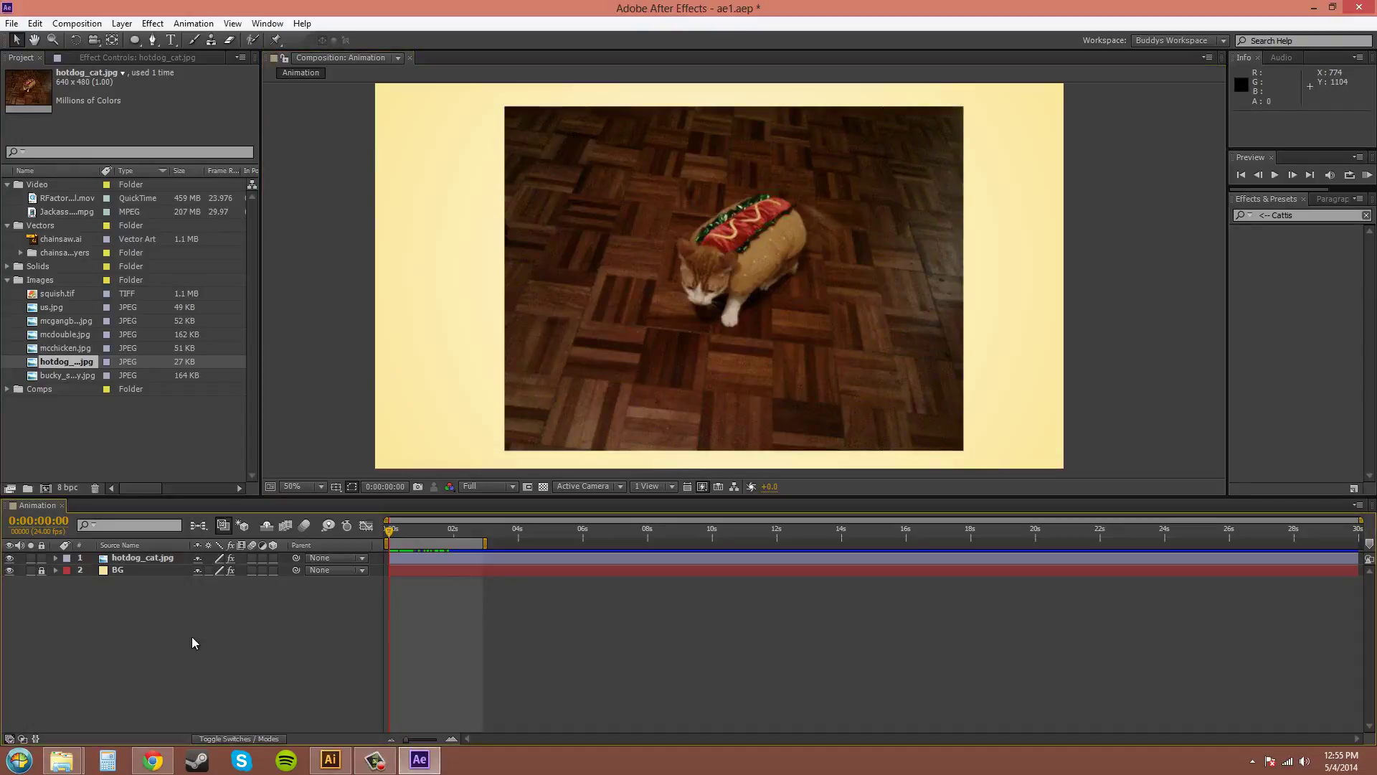
left_click(154, 559)
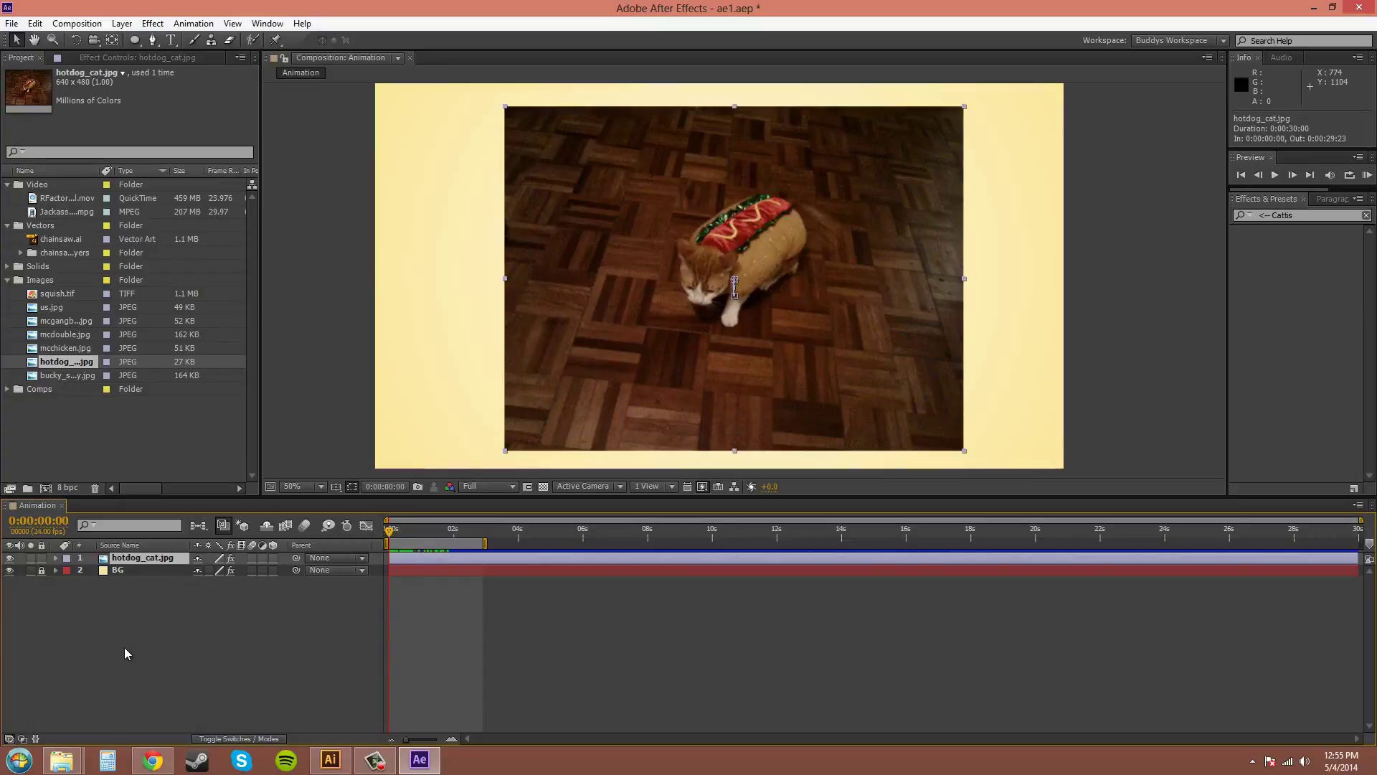
key("a")
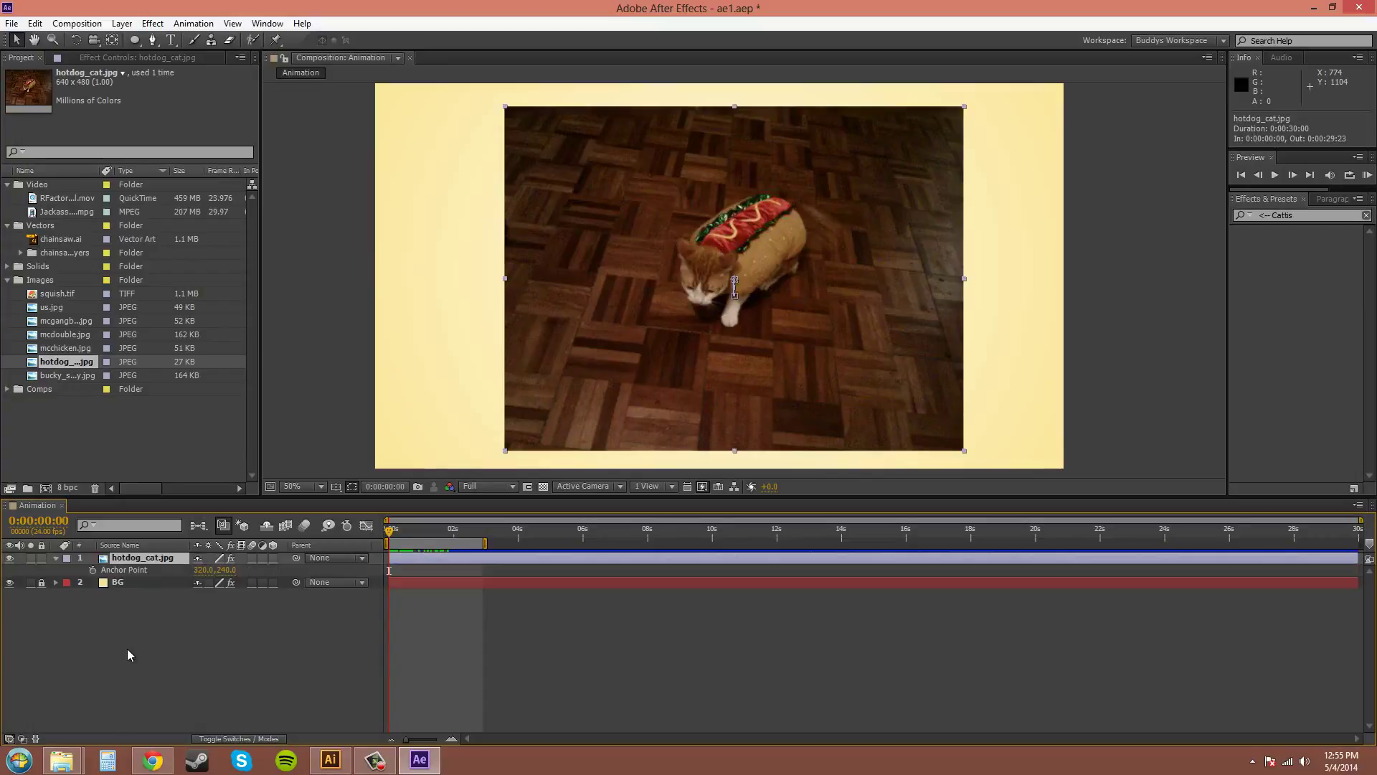
key("a")
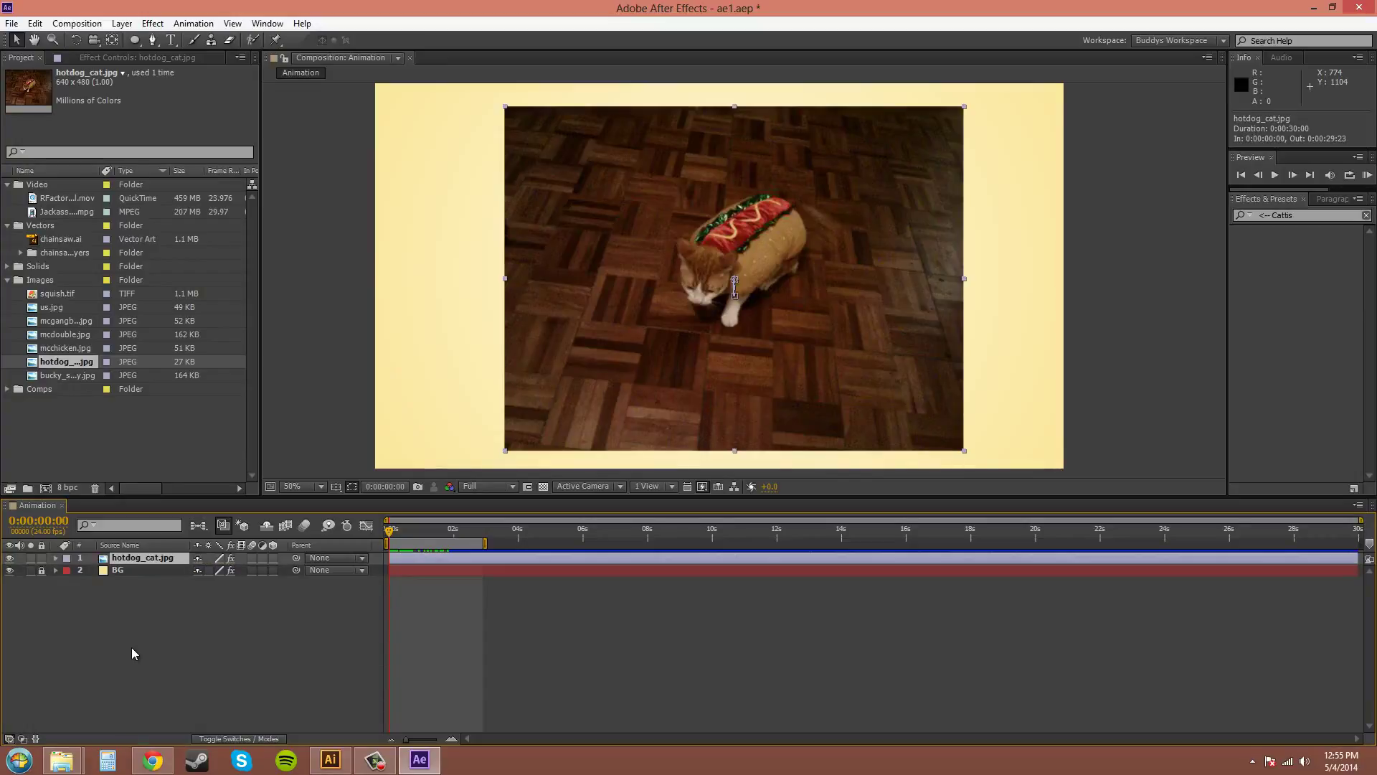
key("p")
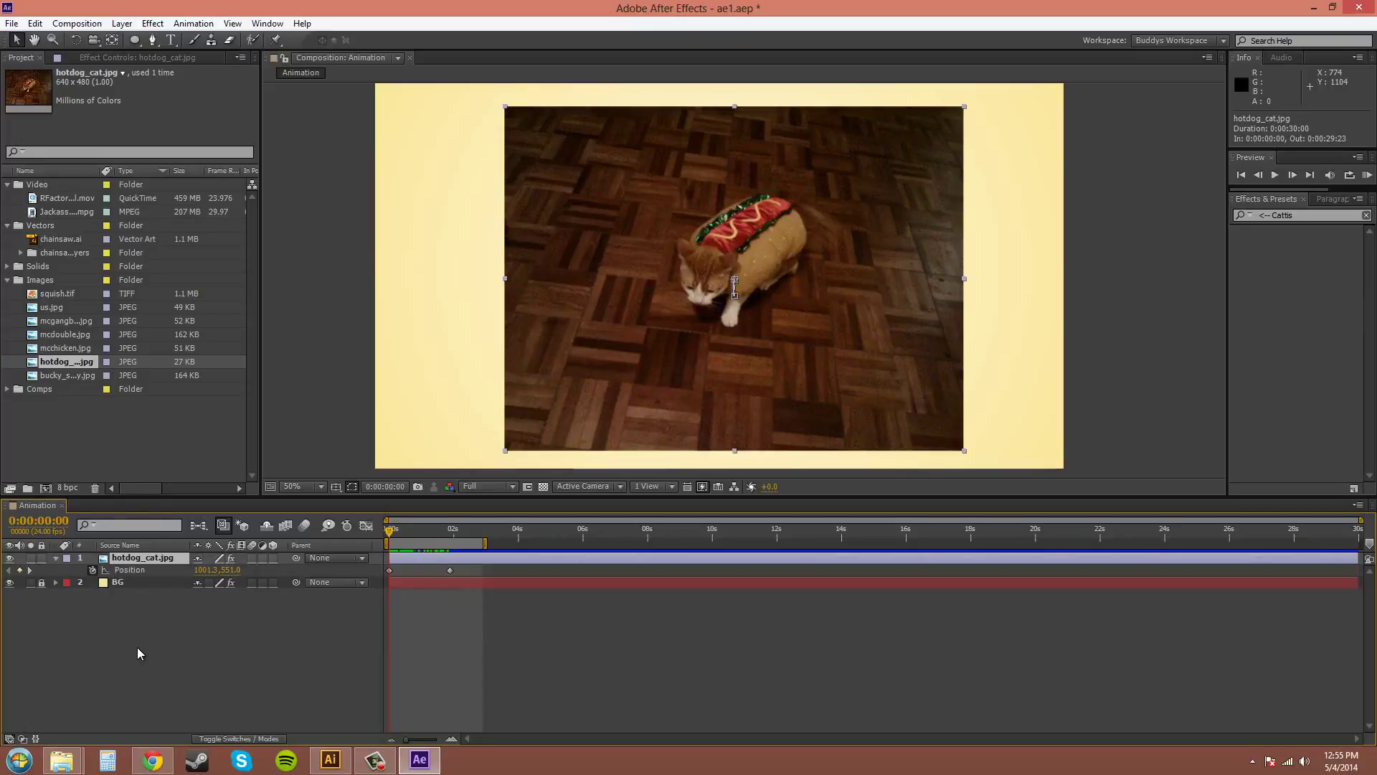
key("s")
key("r")
key("t")
Show rotation, anchor point and position together with the opacity of the hotdog_cat.jpg layer, and collapse the layer again
key("shift+r")
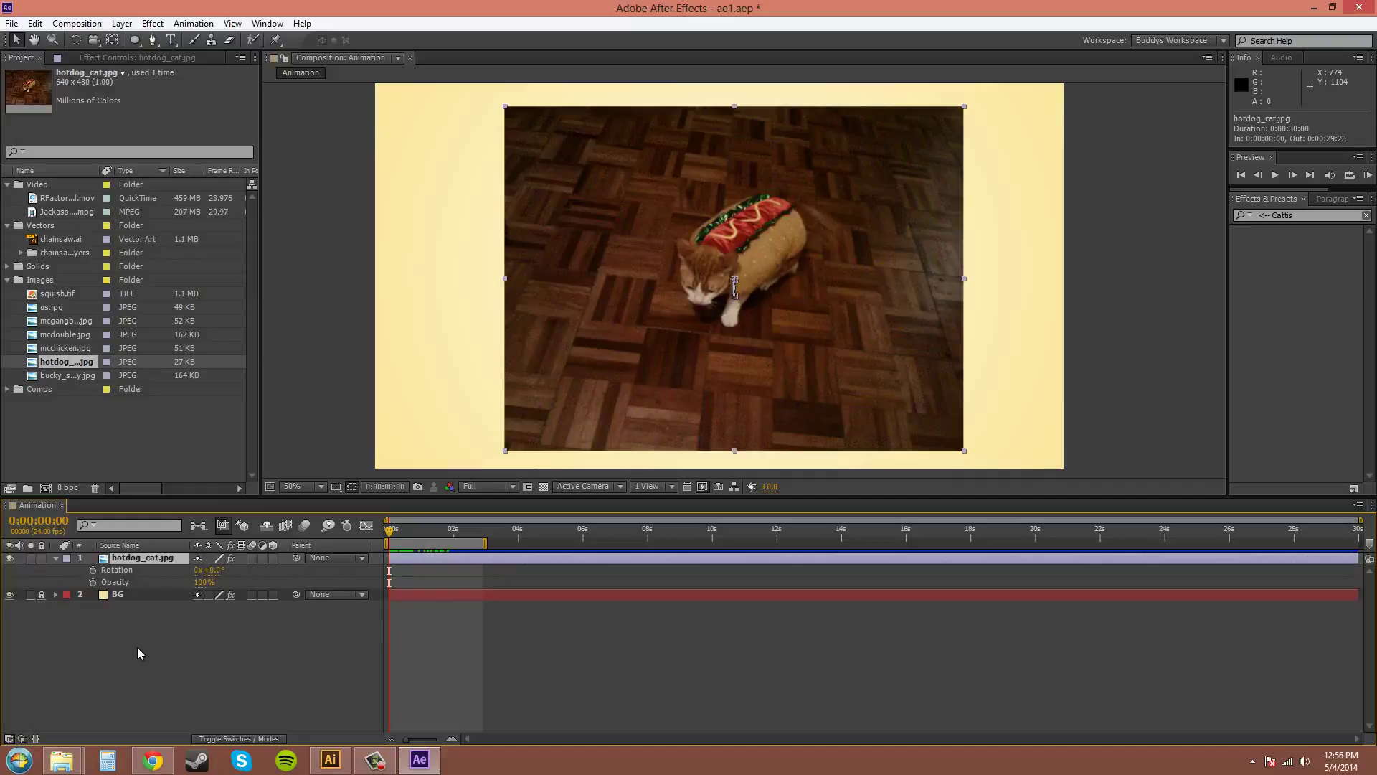
key("shift+a")
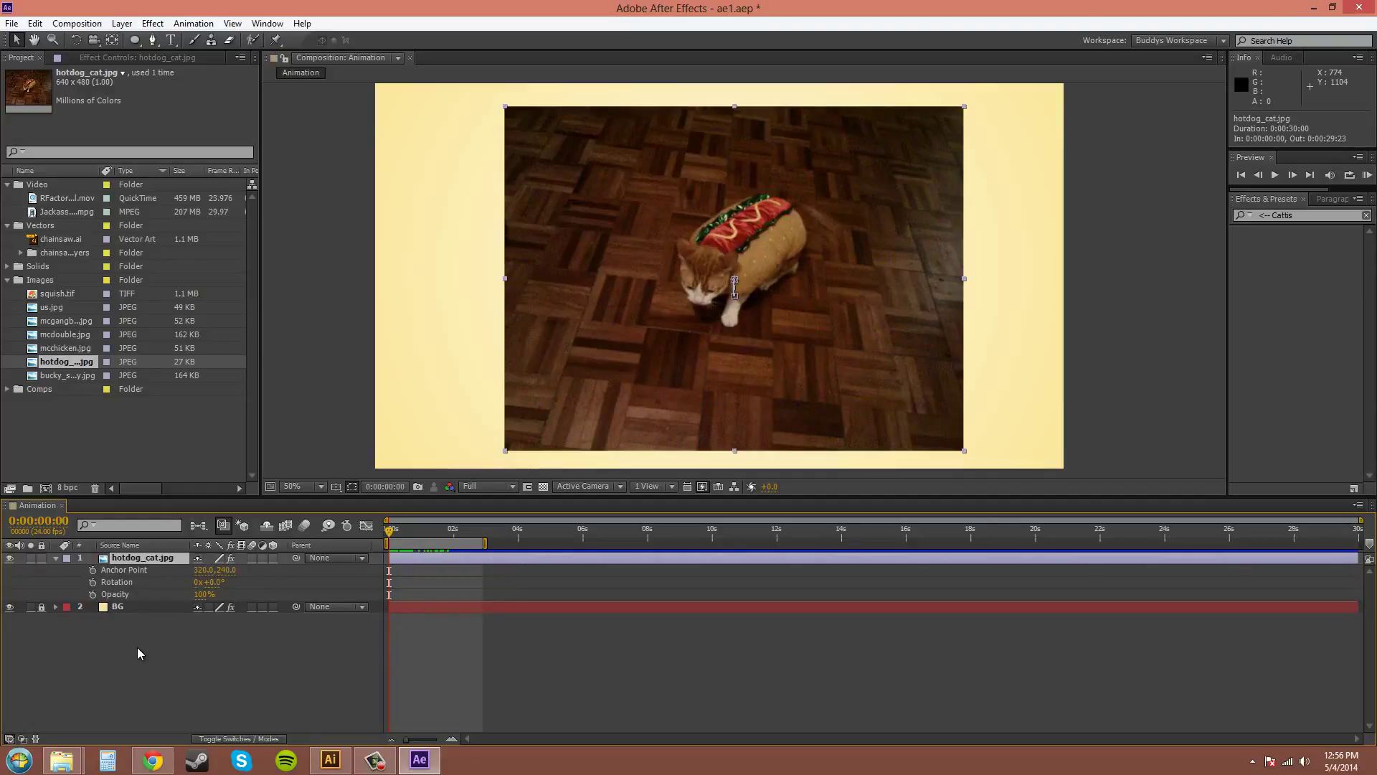
key("shift+p")
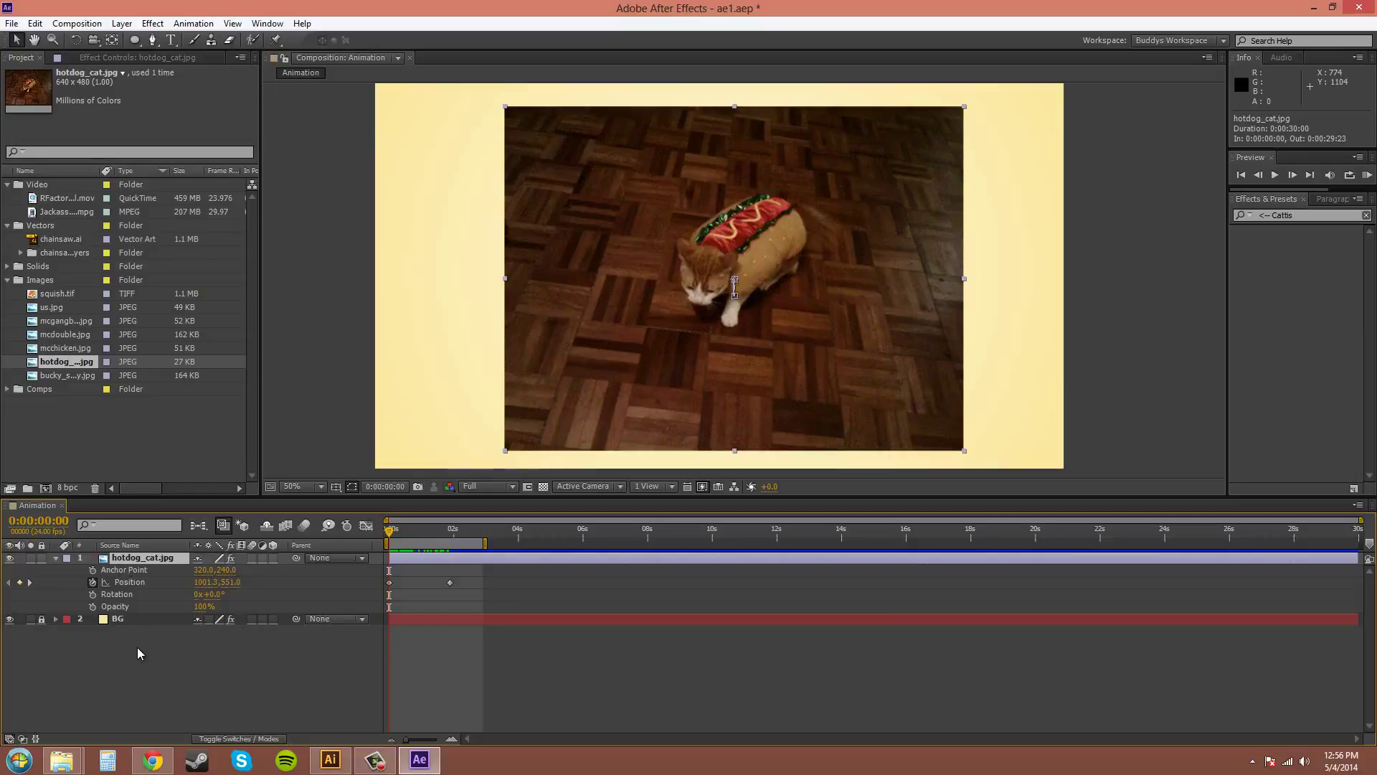
left_click(56, 560)
left_click(152, 600)
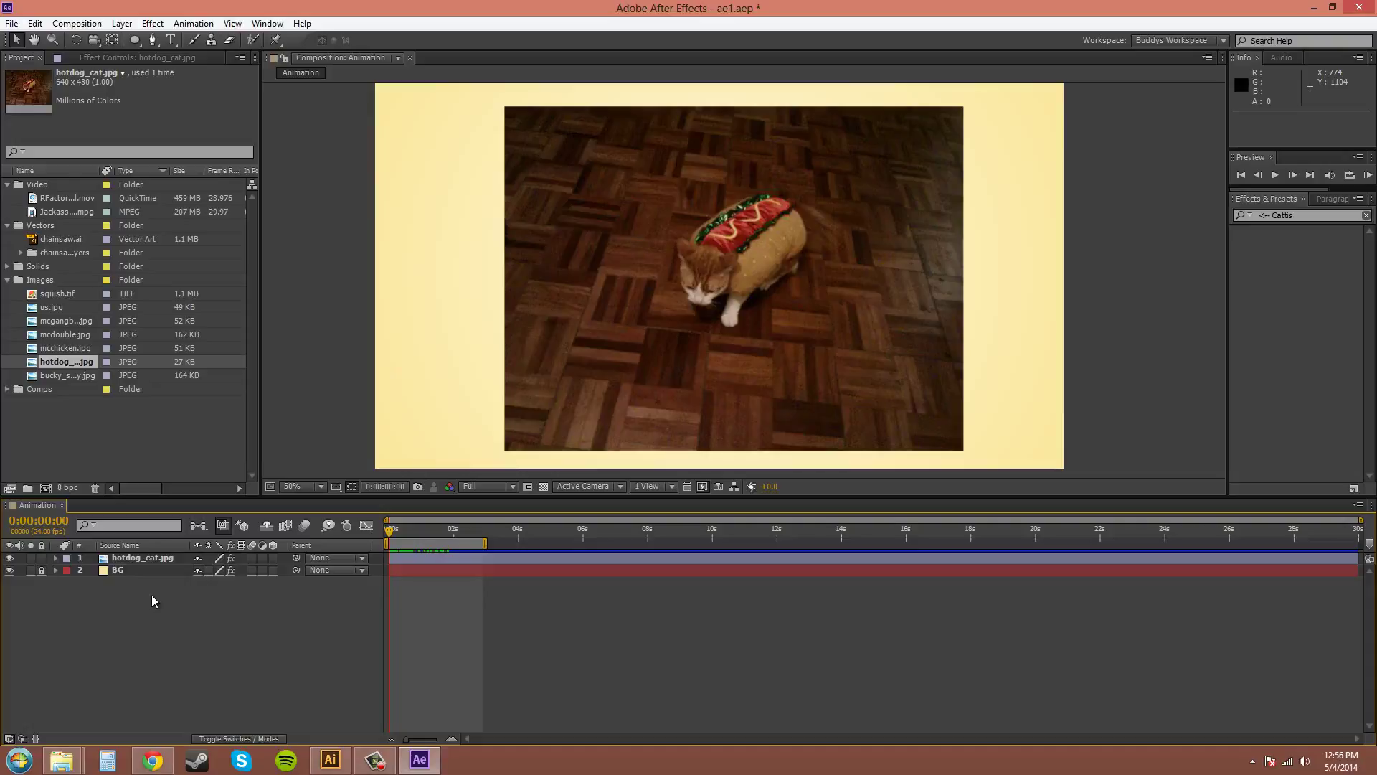
Add a rotation keyframe at 0:00 on the hotdog_cat.jpg layer, remove it again and collapse the layer's properties
left_click(651, 558)
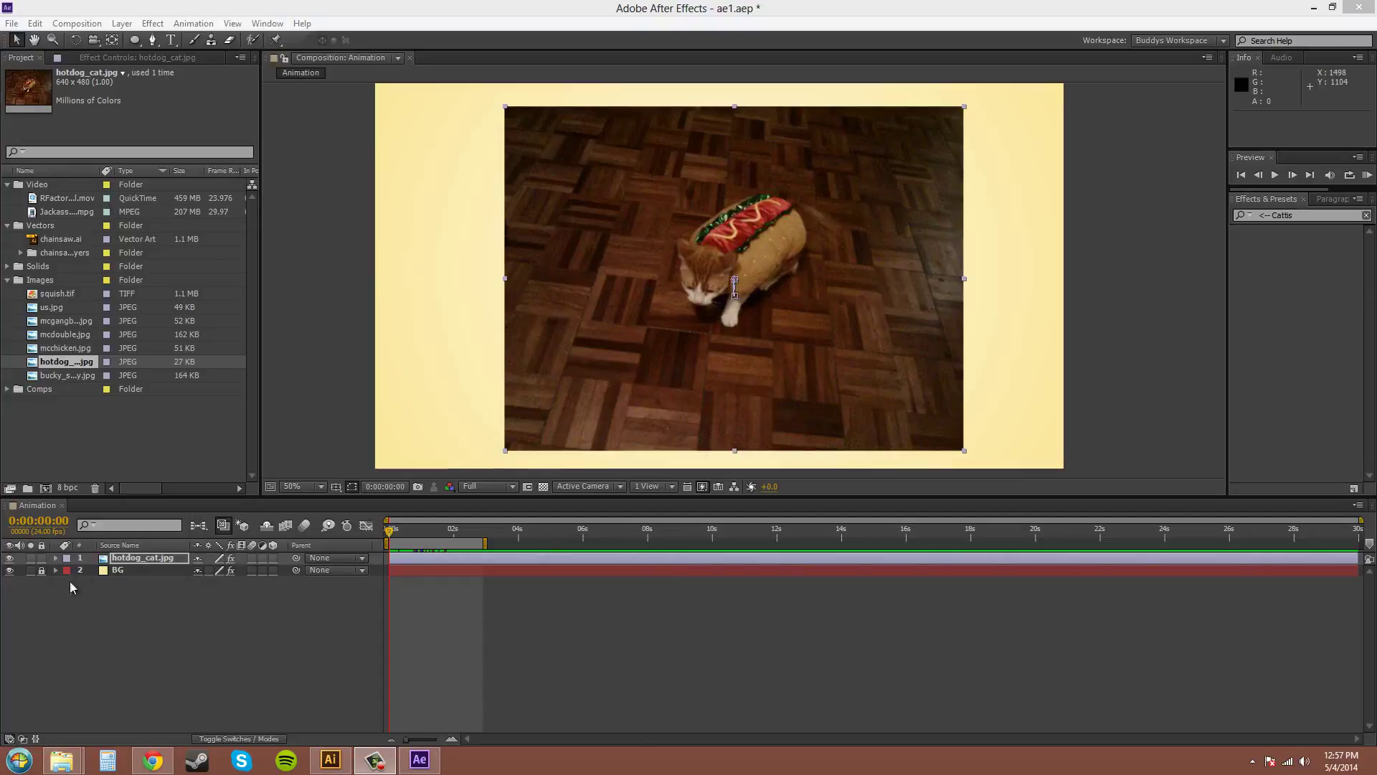
left_click(109, 560)
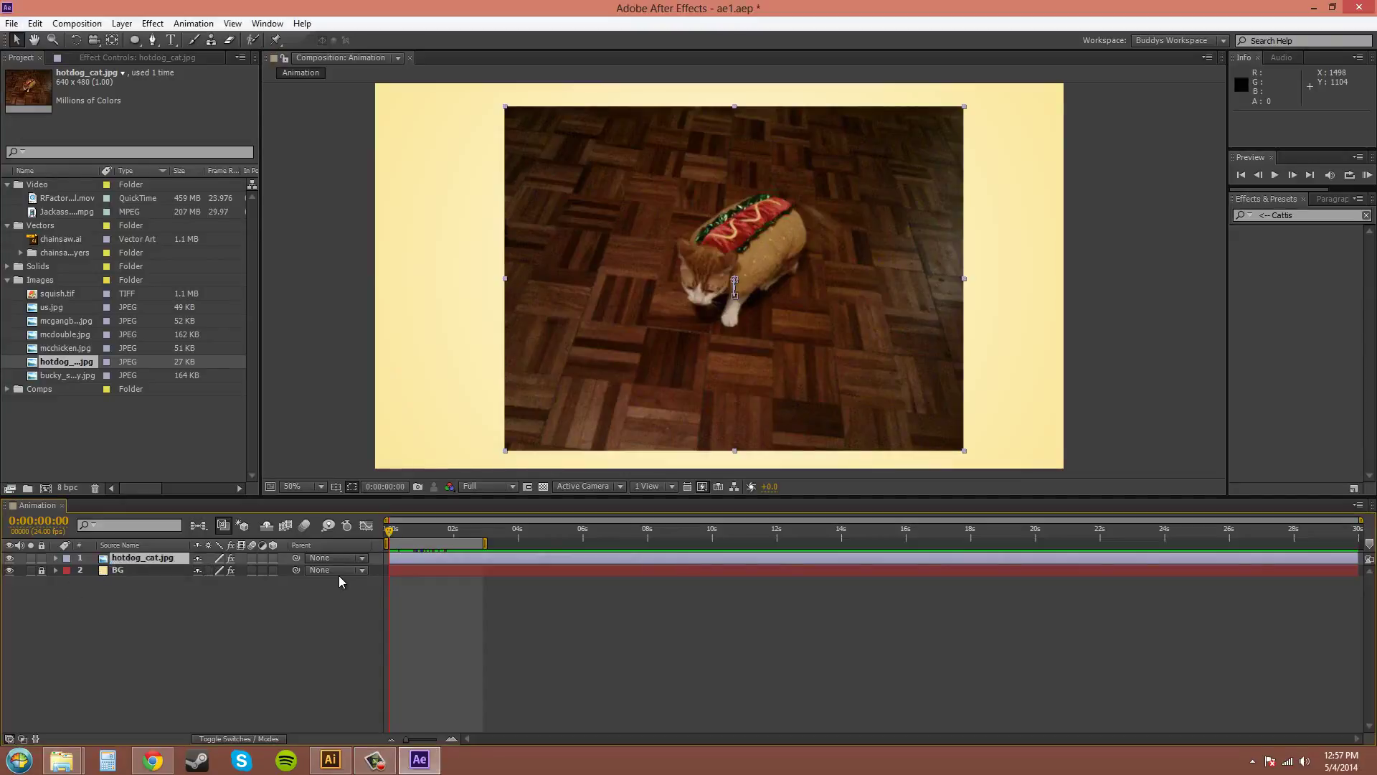
key("r")
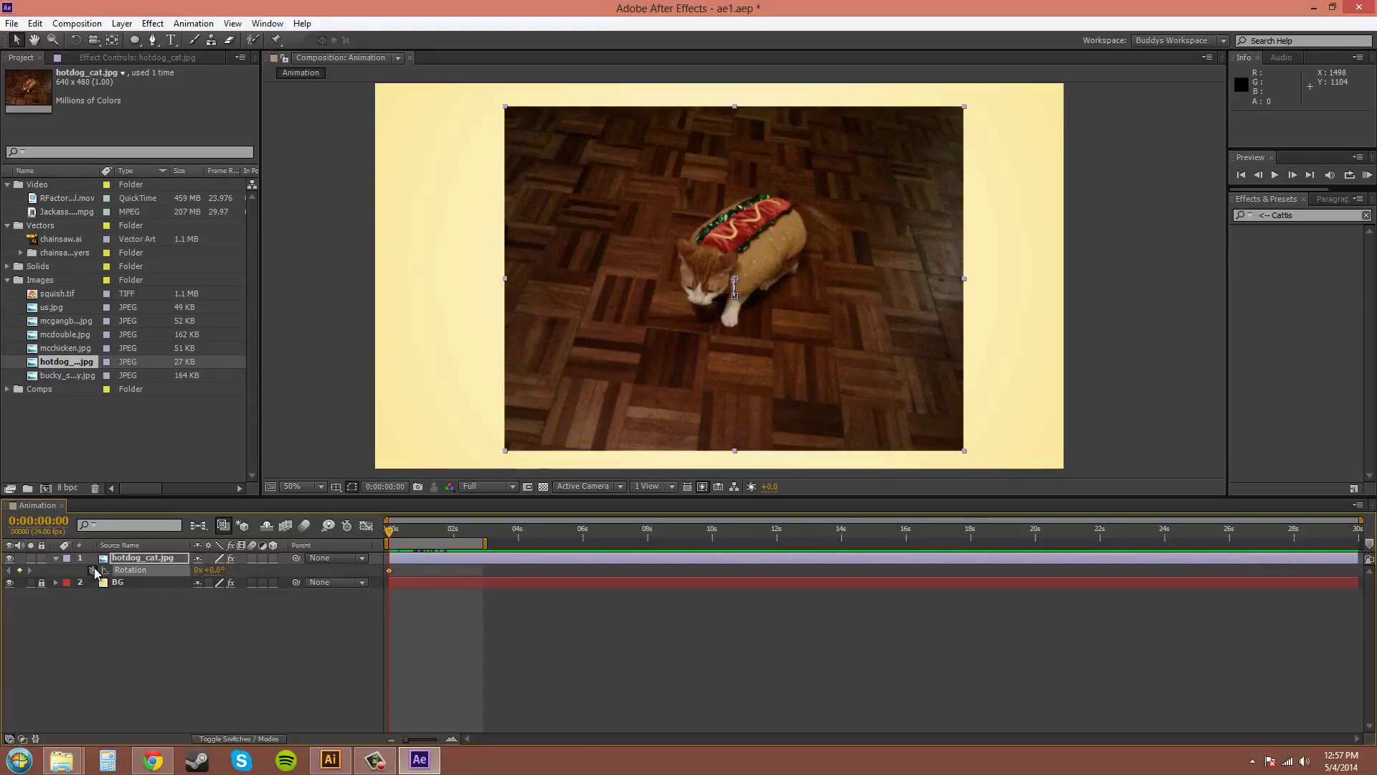
left_click(389, 572)
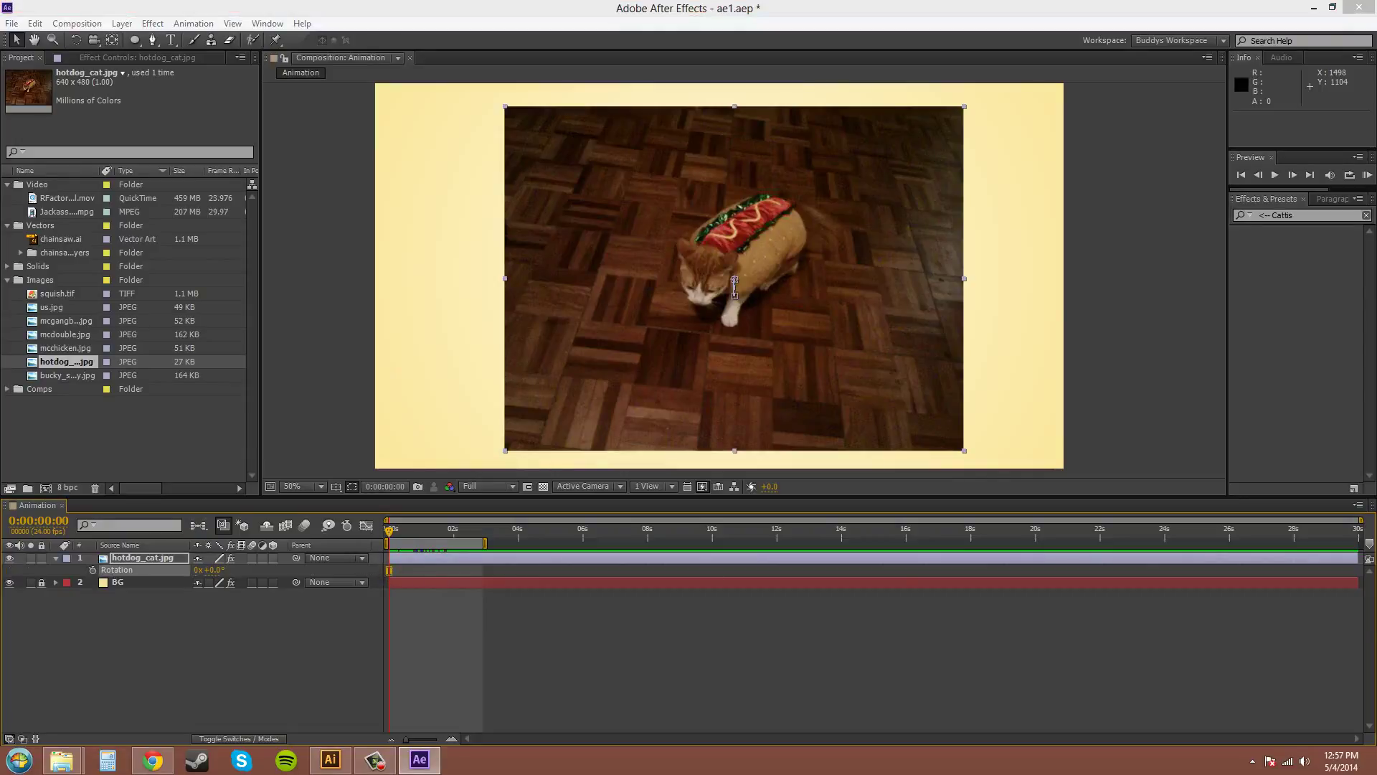
key("u")
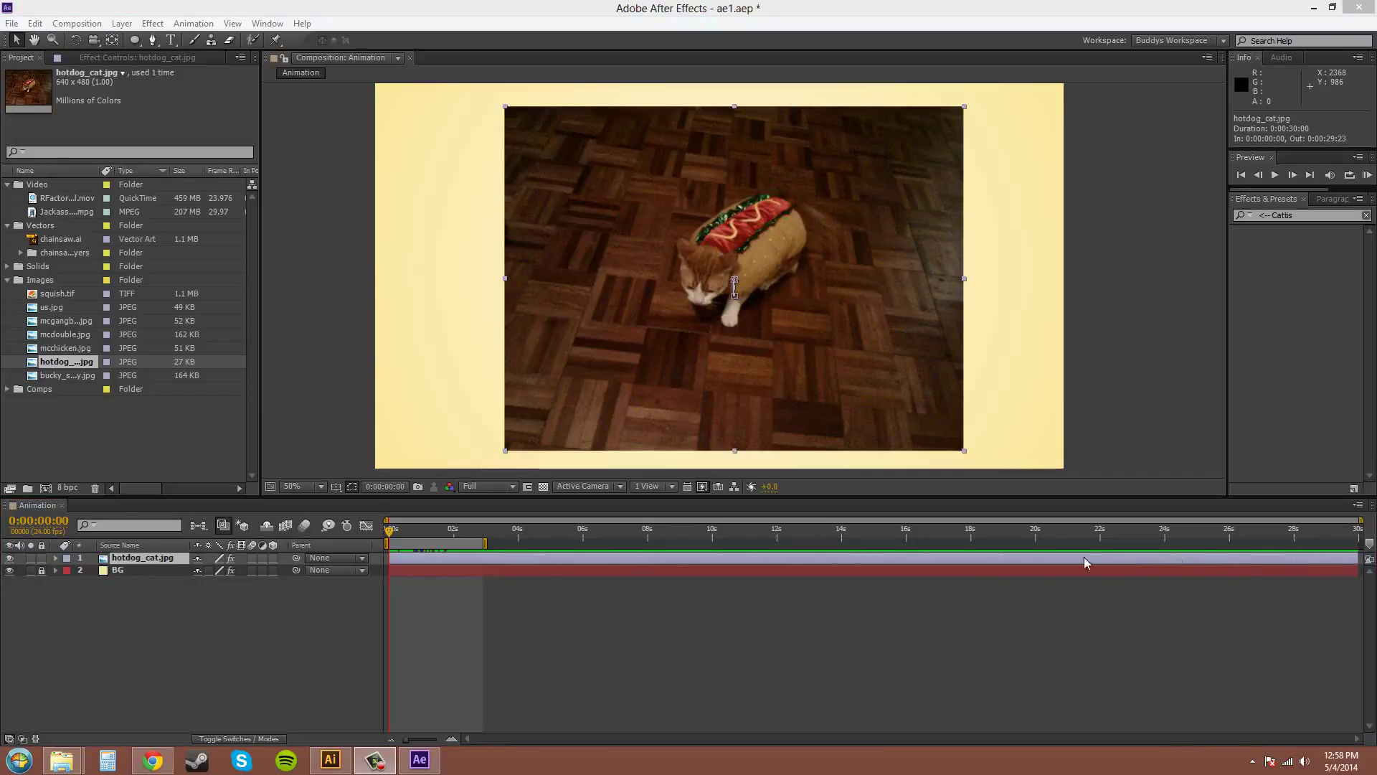
Display the position keyframes of the hotdog_cat.jpg layer, keeping the current time at the start of the composition
left_click(143, 558)
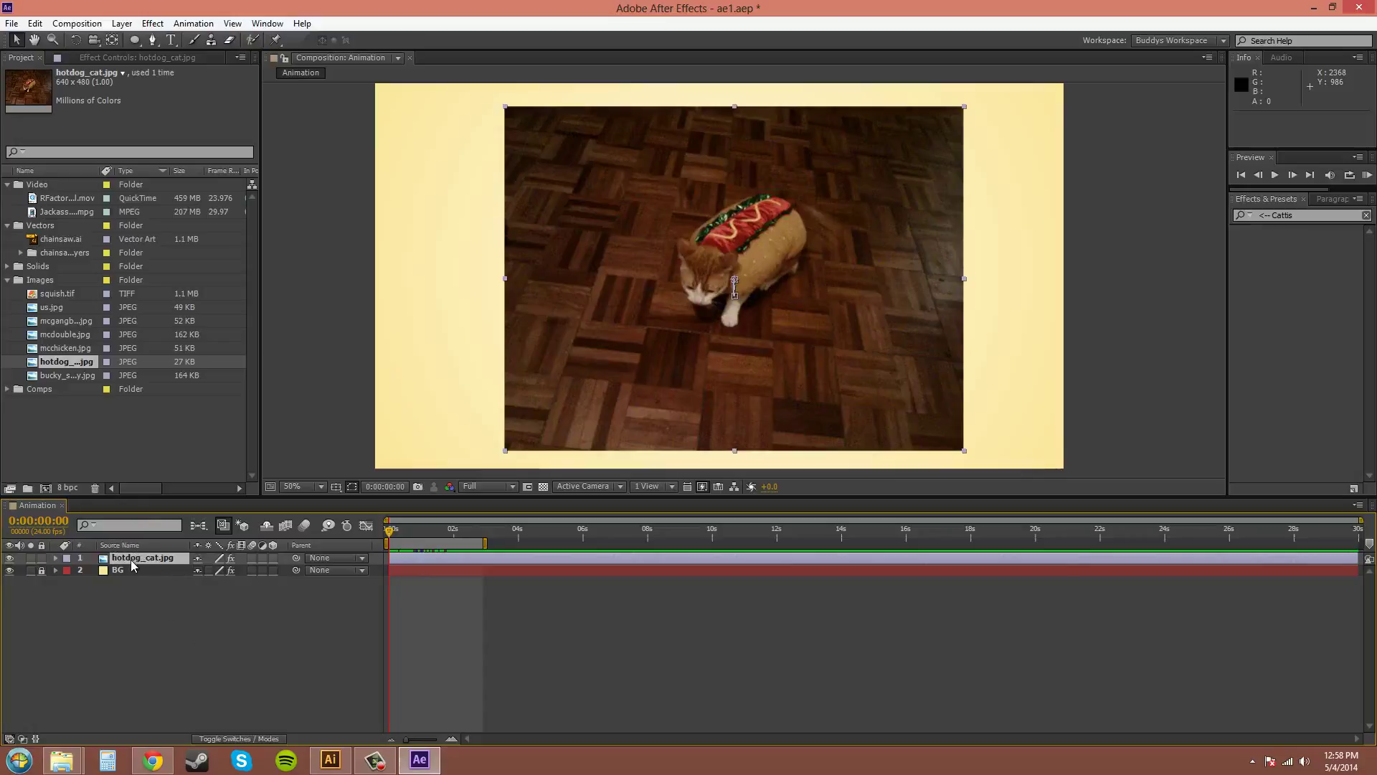
key("p")
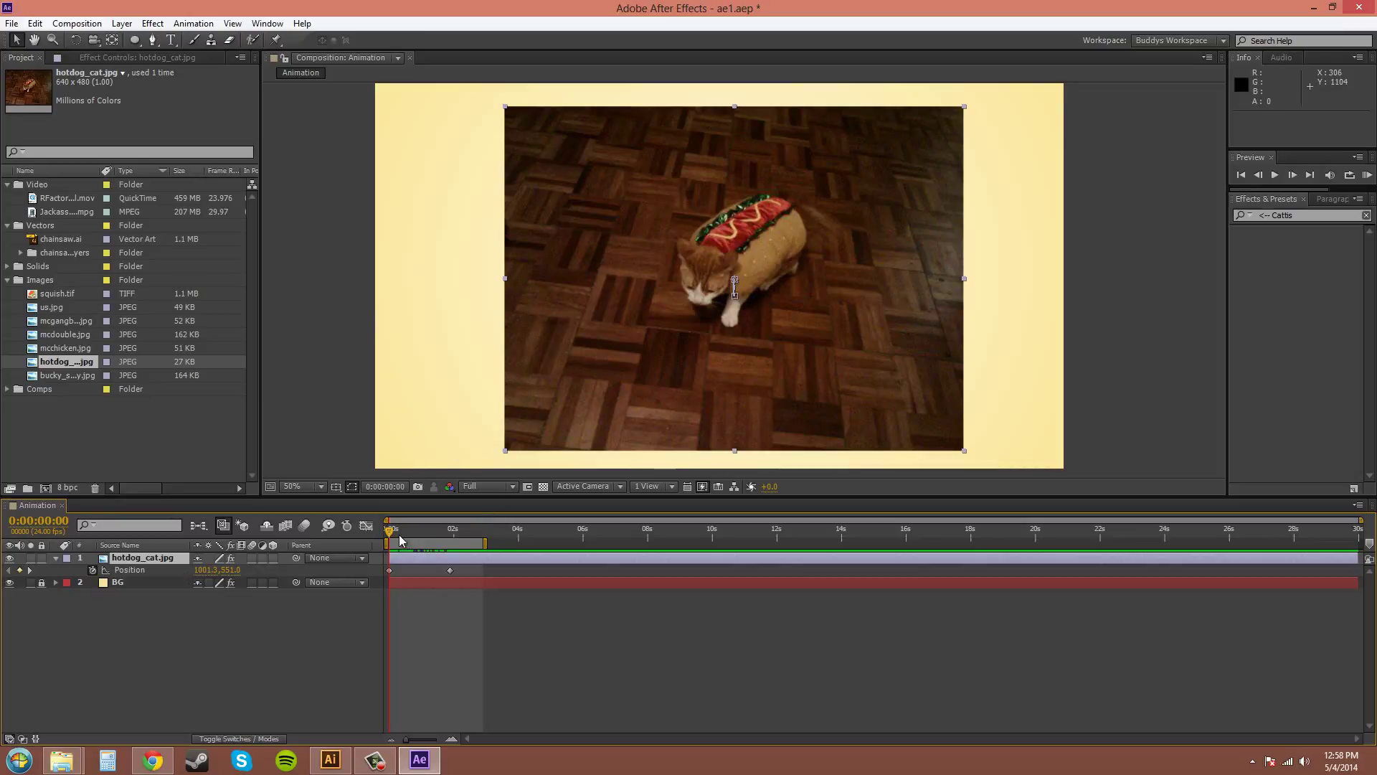
mouse_move(395, 537)
left_mouse_down()
mouse_move(464, 543)
mouse_move(390, 543)
left_mouse_up()
left_click(143, 604)
left_click(149, 559)
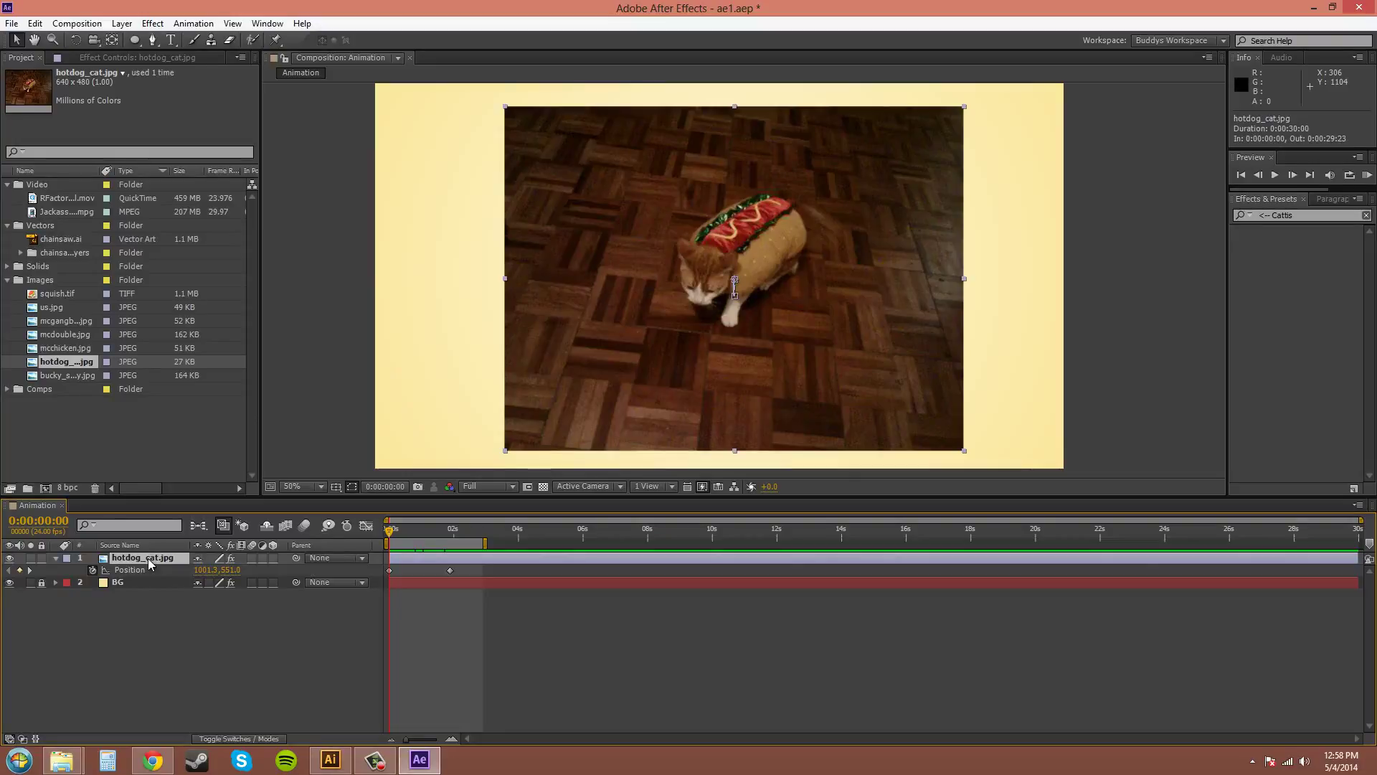
Reveal all modified properties of the hotdog_cat.jpg layer and isolate only its Position and Scale
key("u")
key("u")
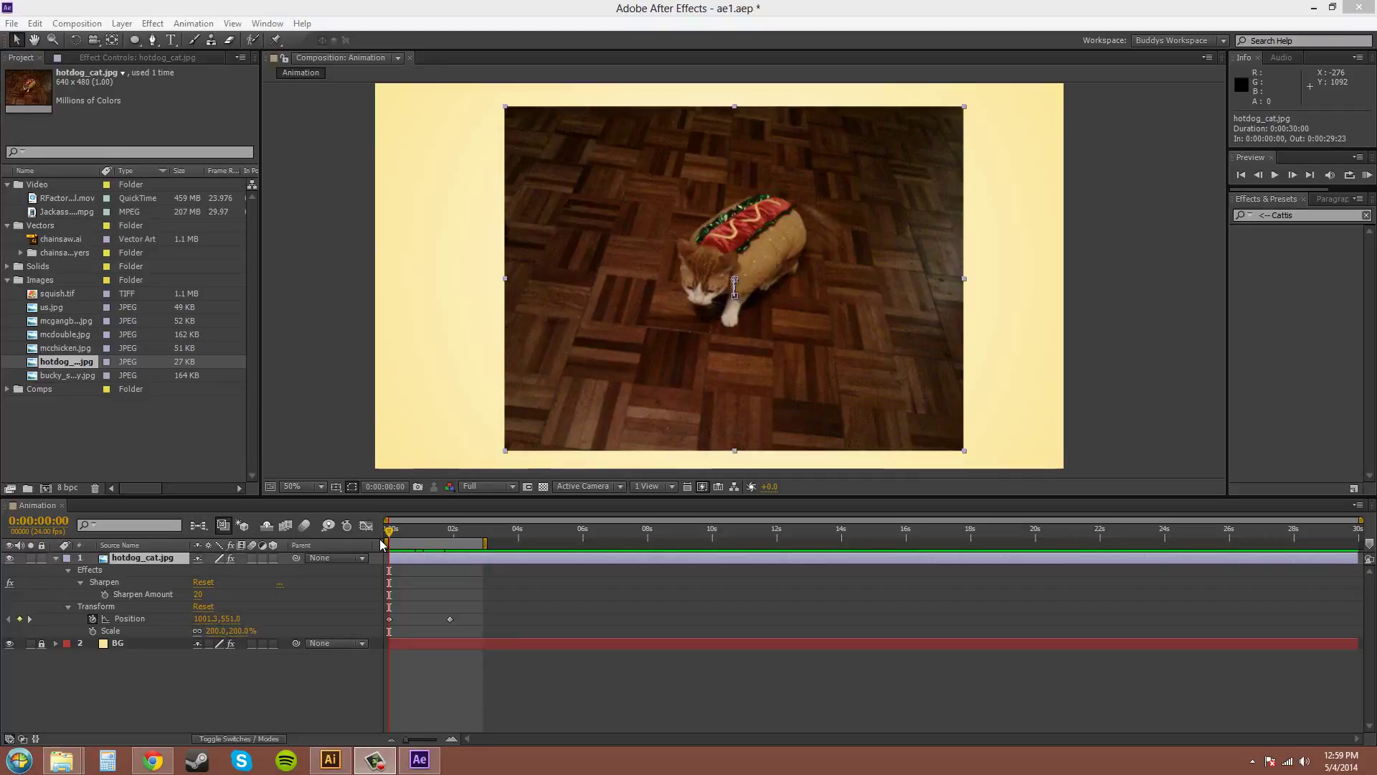
left_click(113, 639)
left_click(112, 632)
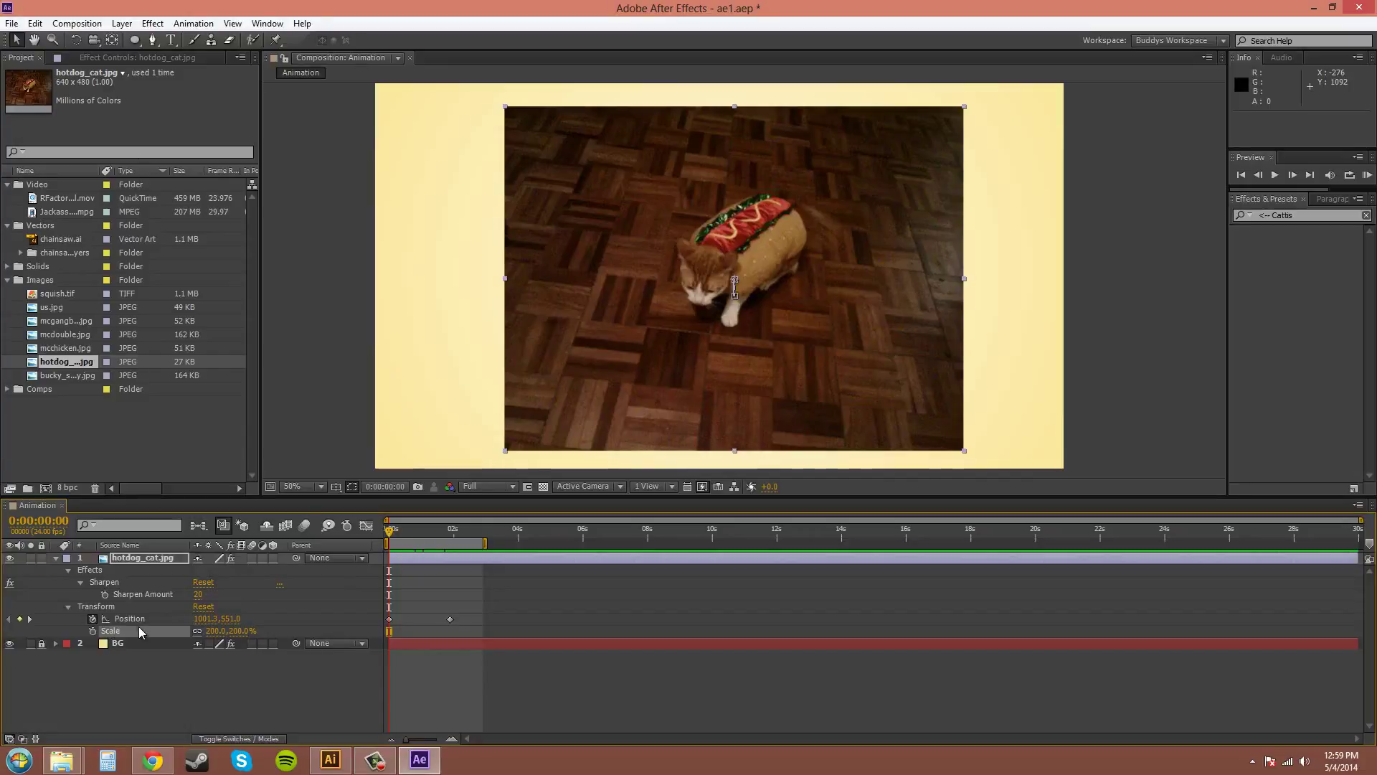
left_click(129, 618, "shift")
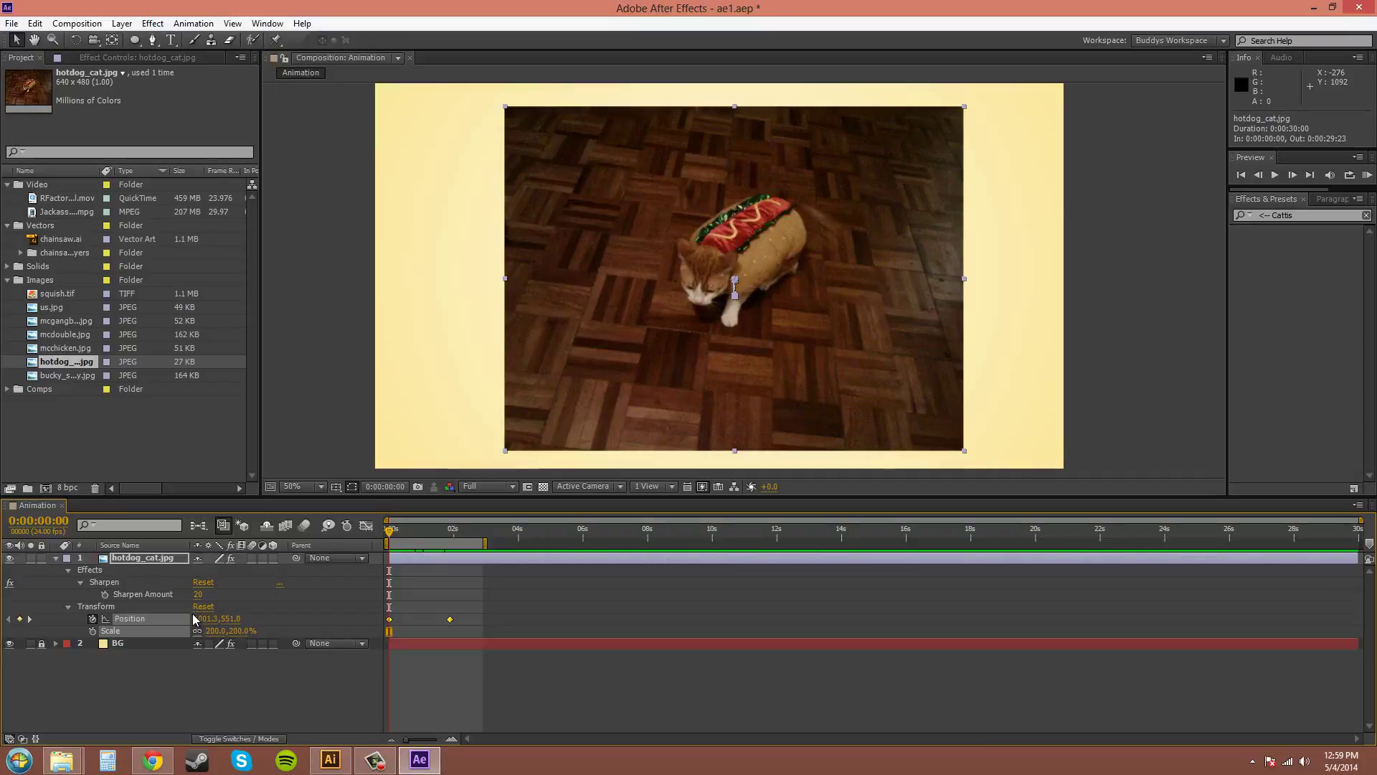
key("u")
key("u")
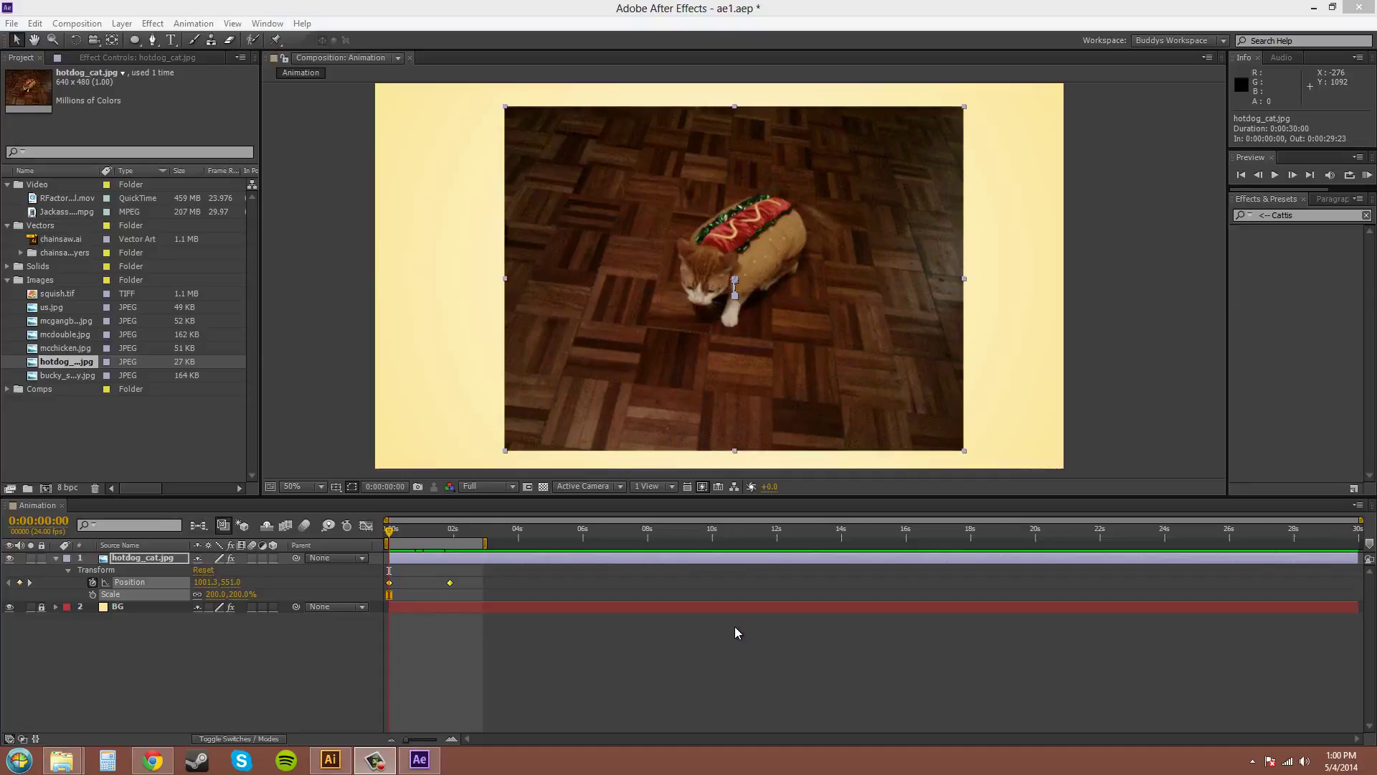
Hide the Position and Scale properties from the hotdog_cat.jpg layer's displayed properties in the timeline
left_click(274, 652)
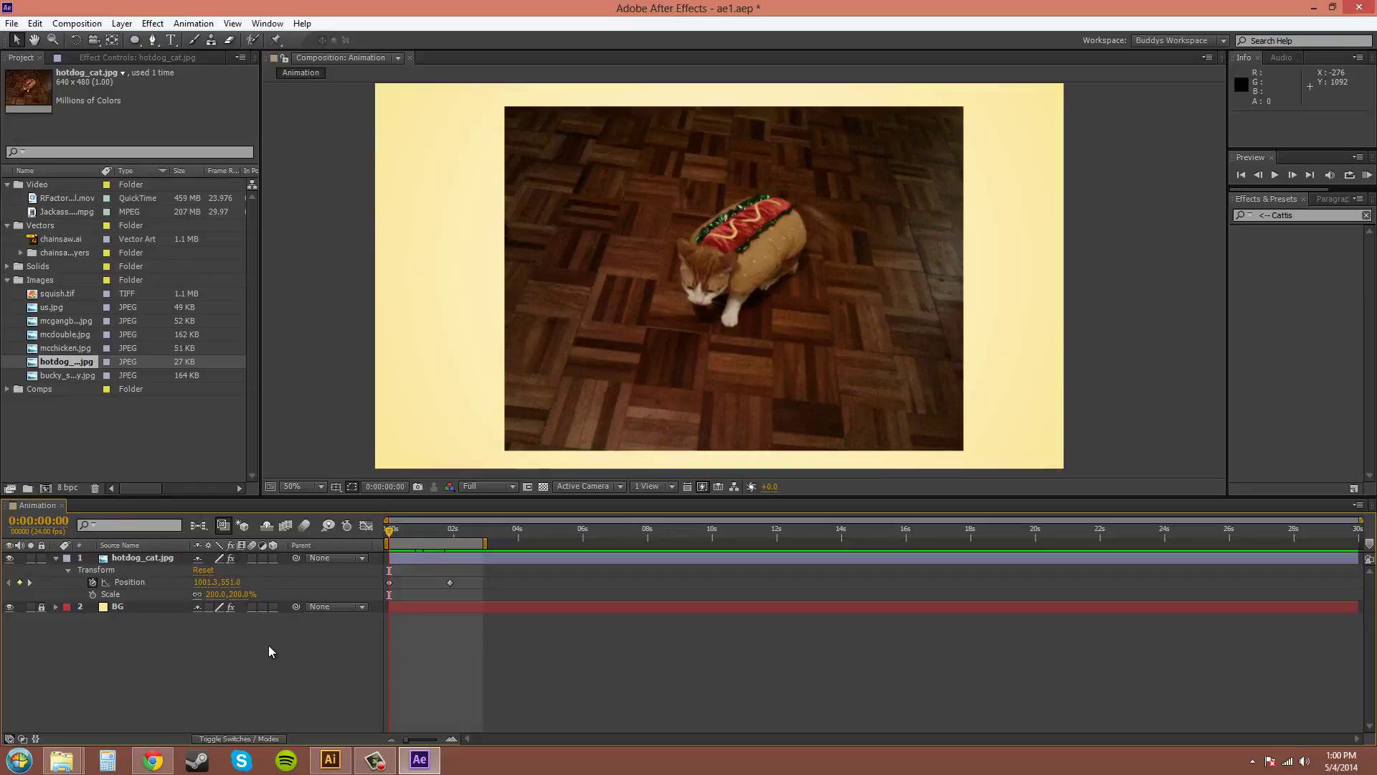
left_click(137, 582)
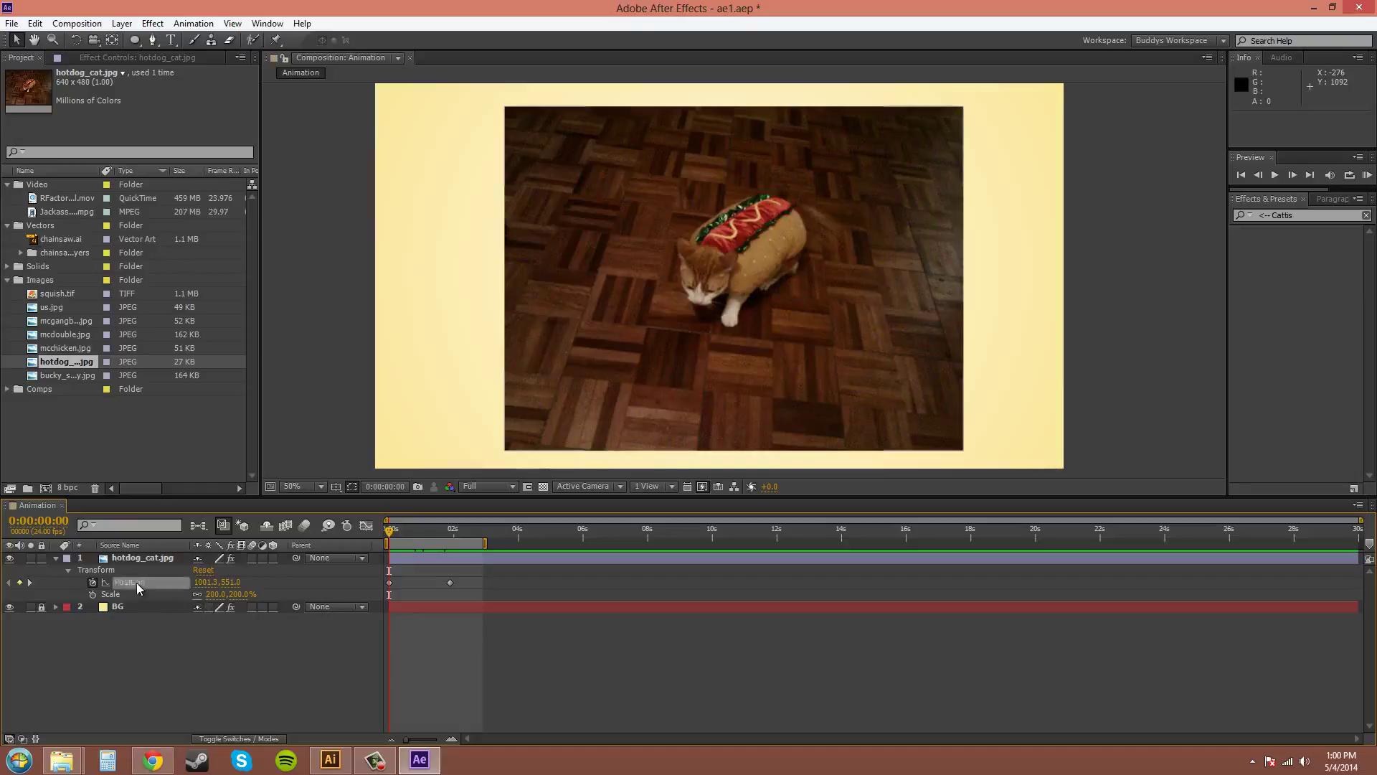
key("Delete")
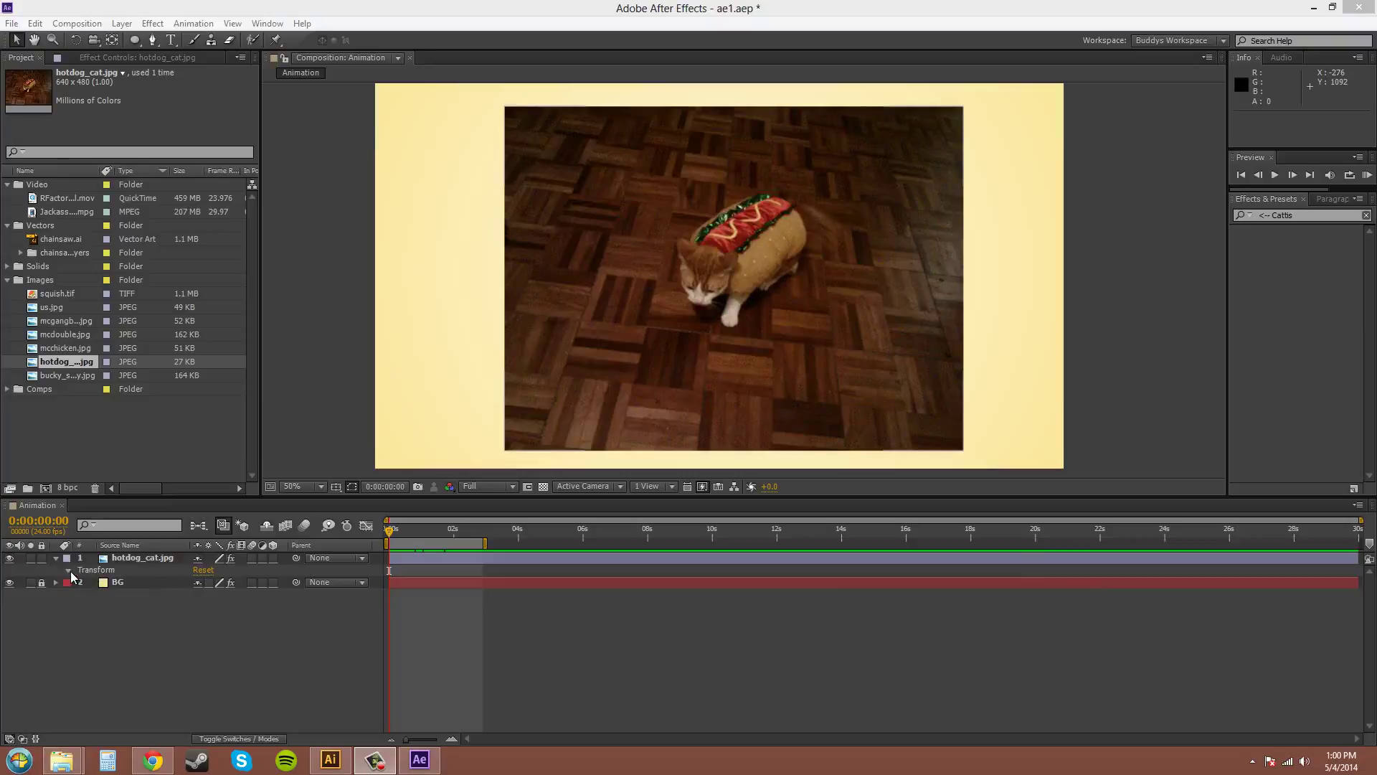
Open the numeric Position settings in pixels for the hotdog_cat.jpg layer and accept the existing values
left_click(114, 563)
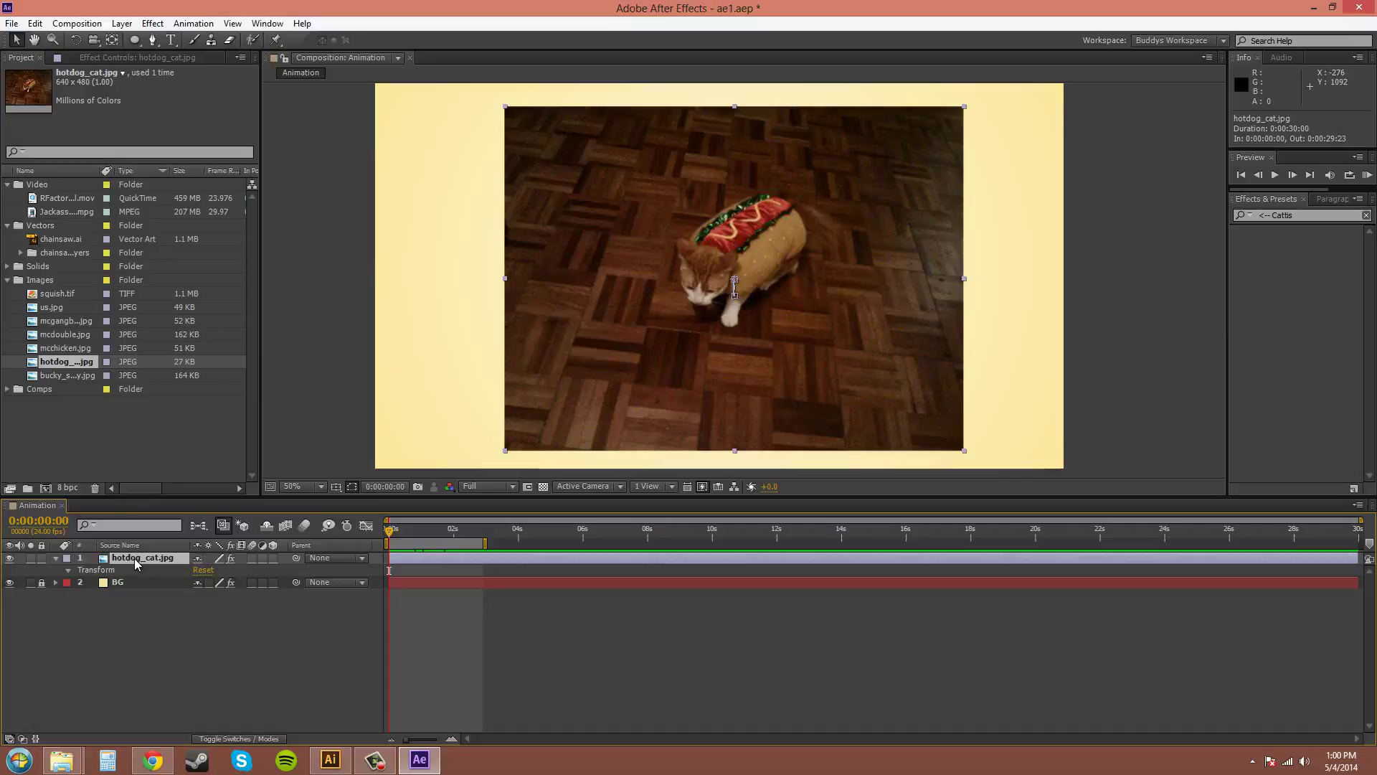
key("ctrl+shift+p")
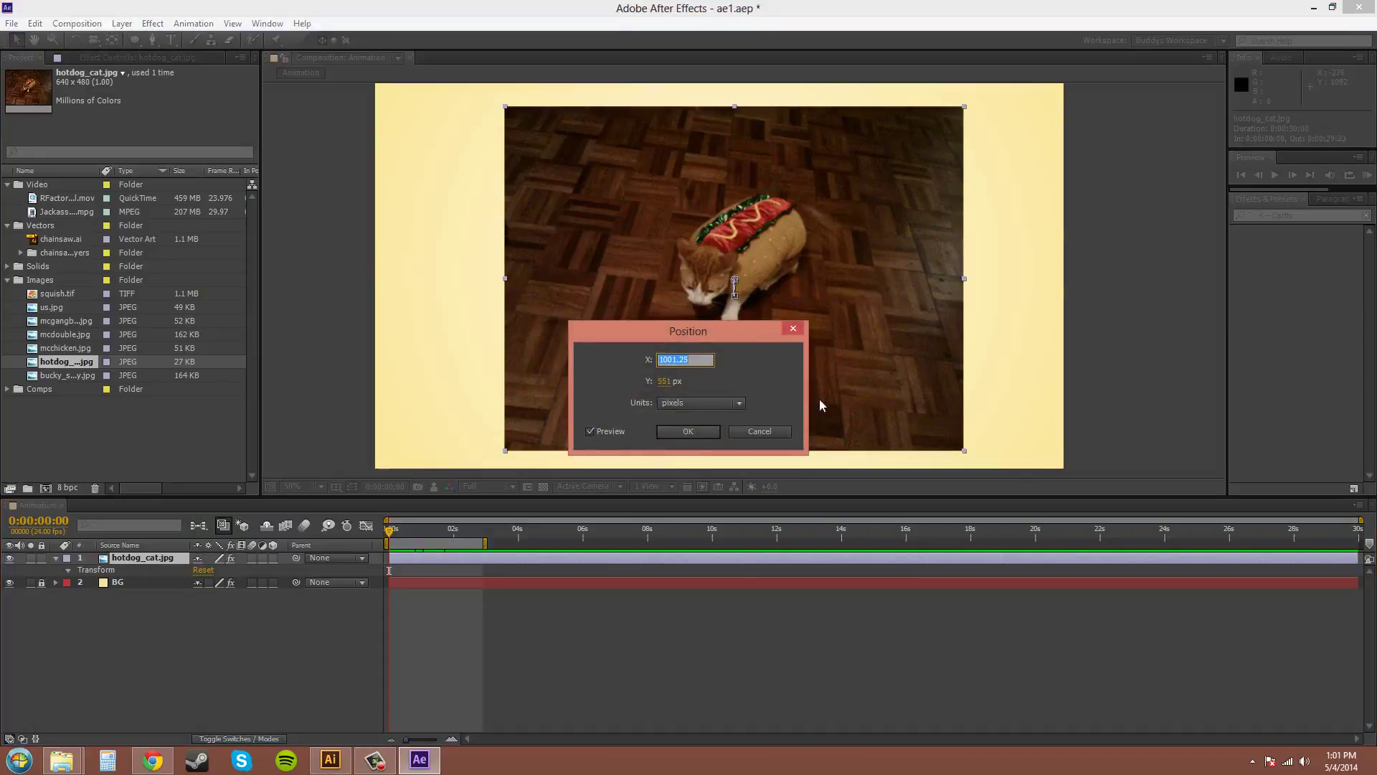
left_click(714, 384)
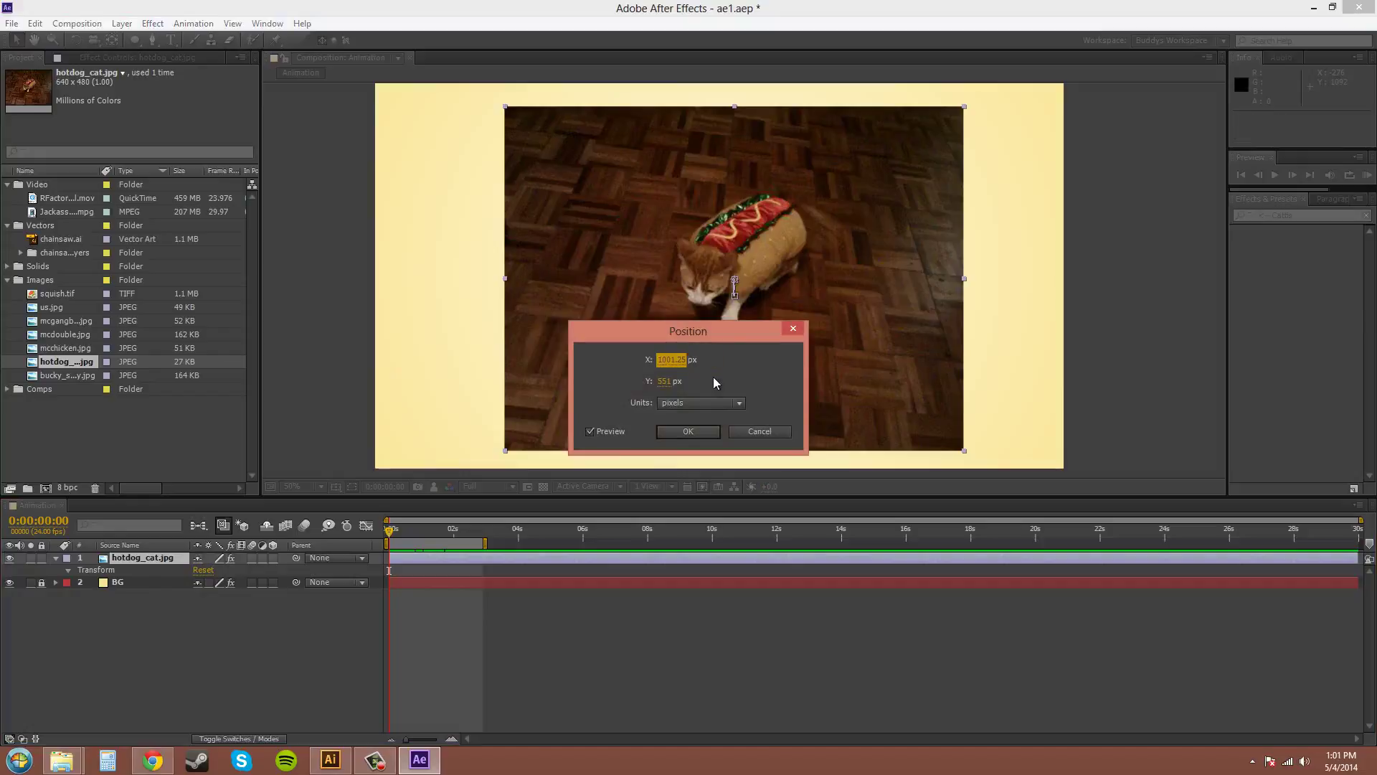
left_click(677, 433)
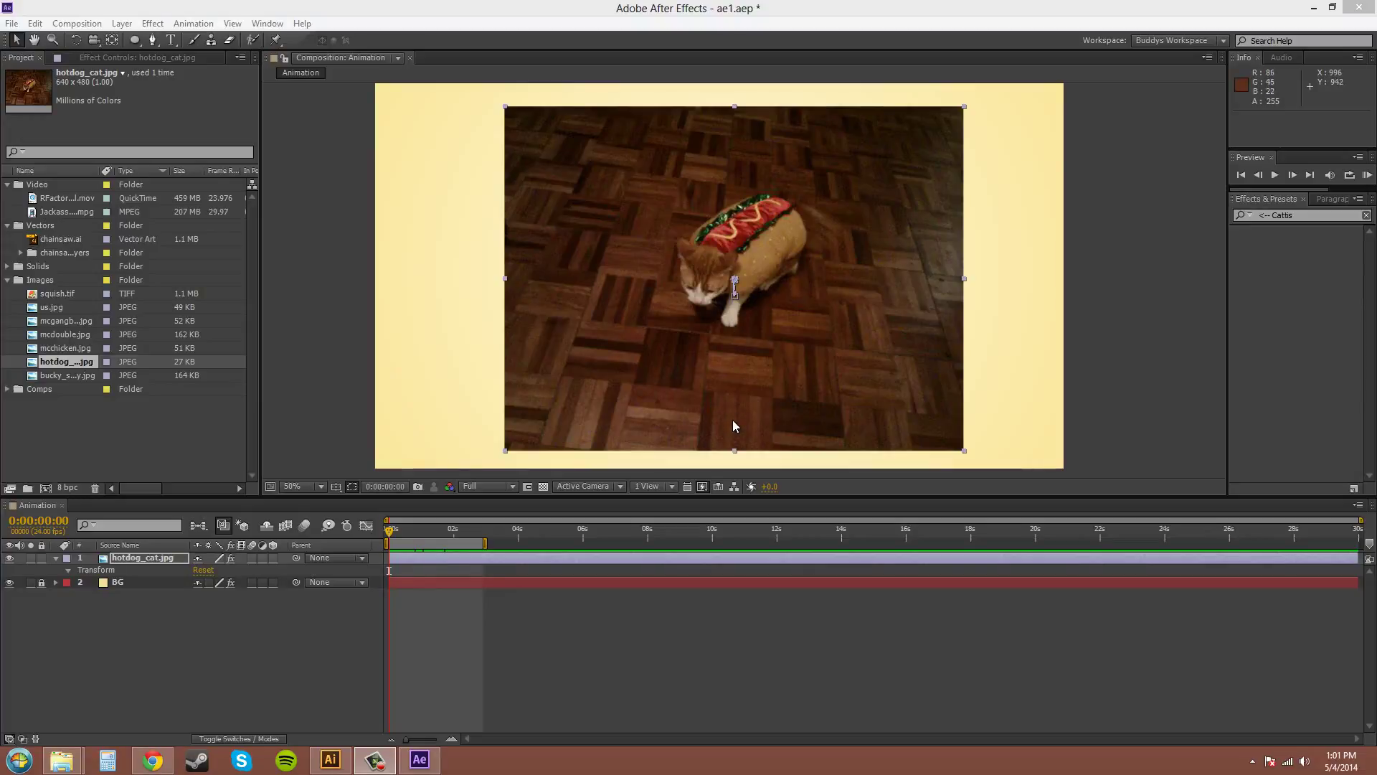
Create a magenta solid layer with its aspect ratio locked to 16:9 and its size reduced below the composition size
left_click(120, 24)
mouse_move(129, 41)
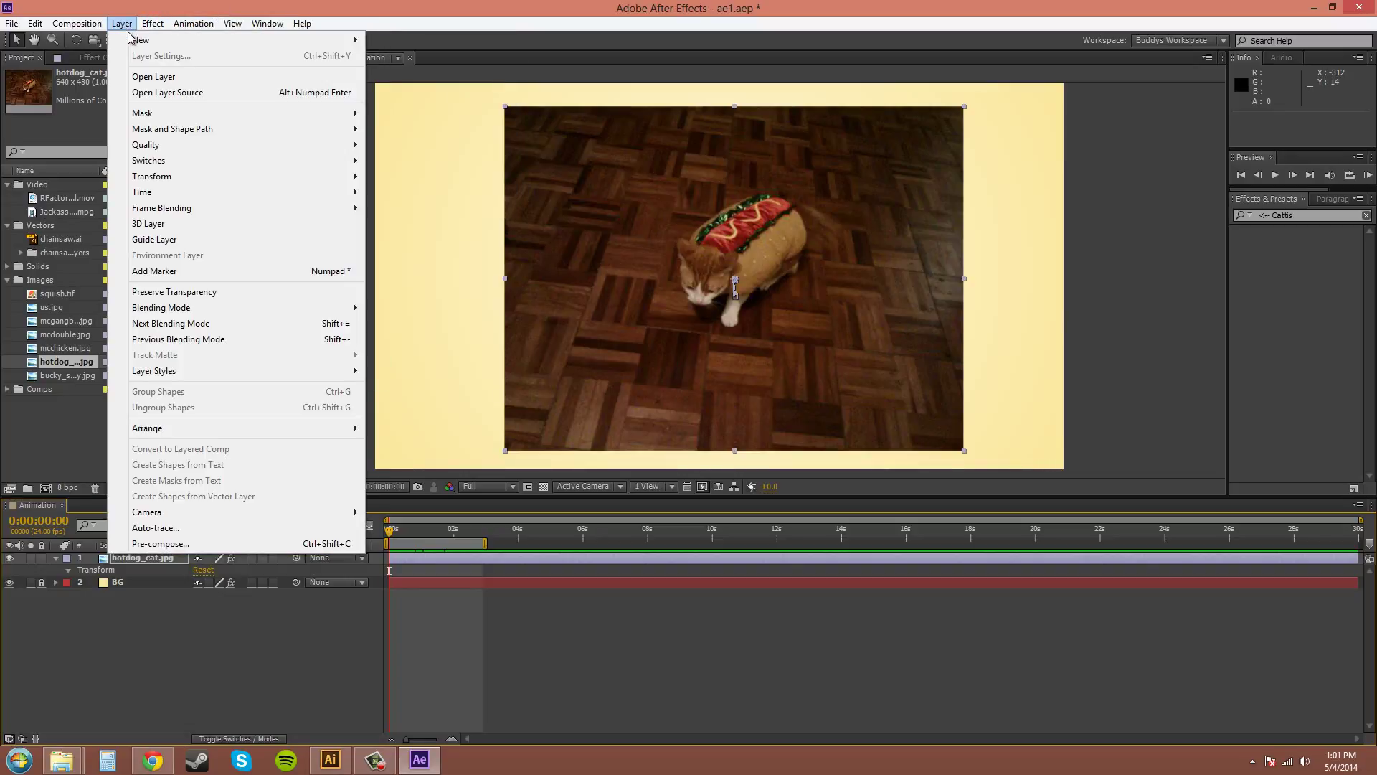
left_click(393, 56)
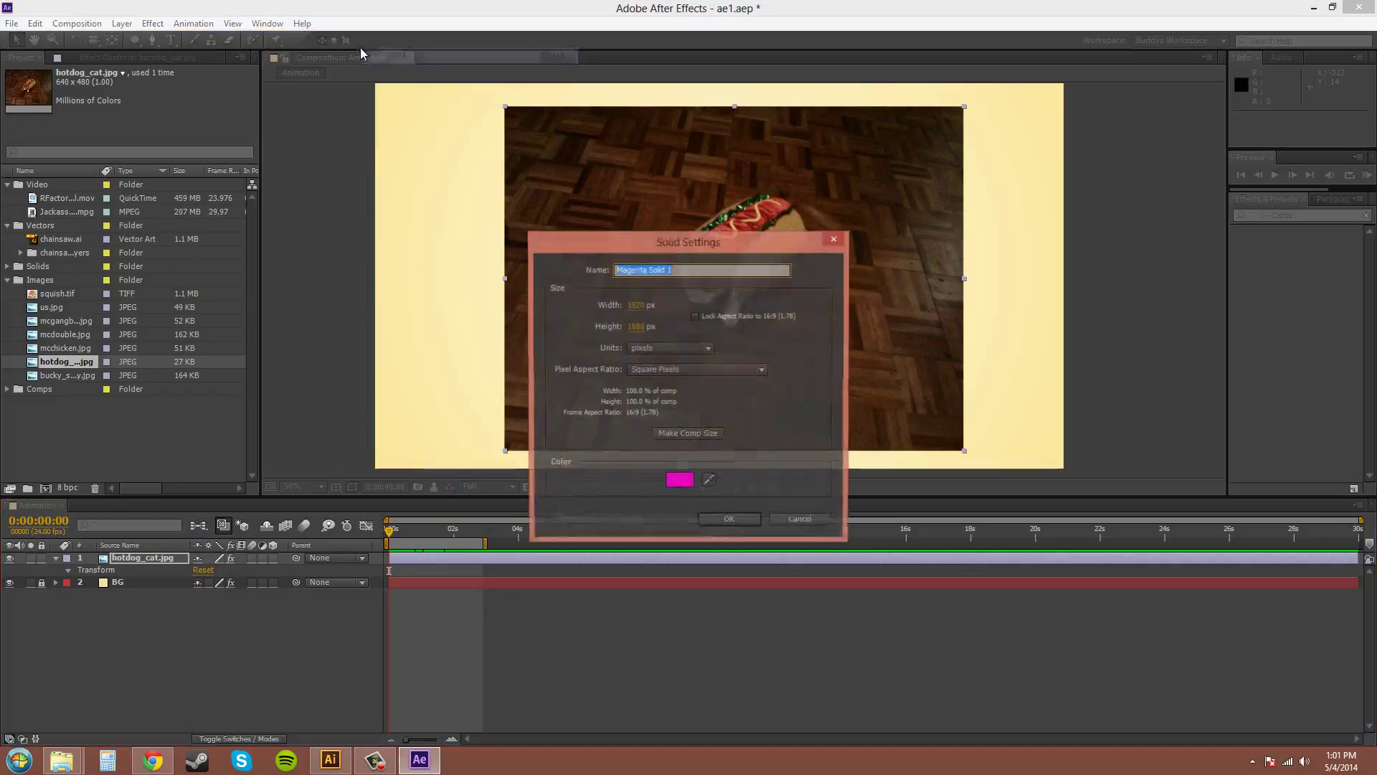
left_click(688, 434)
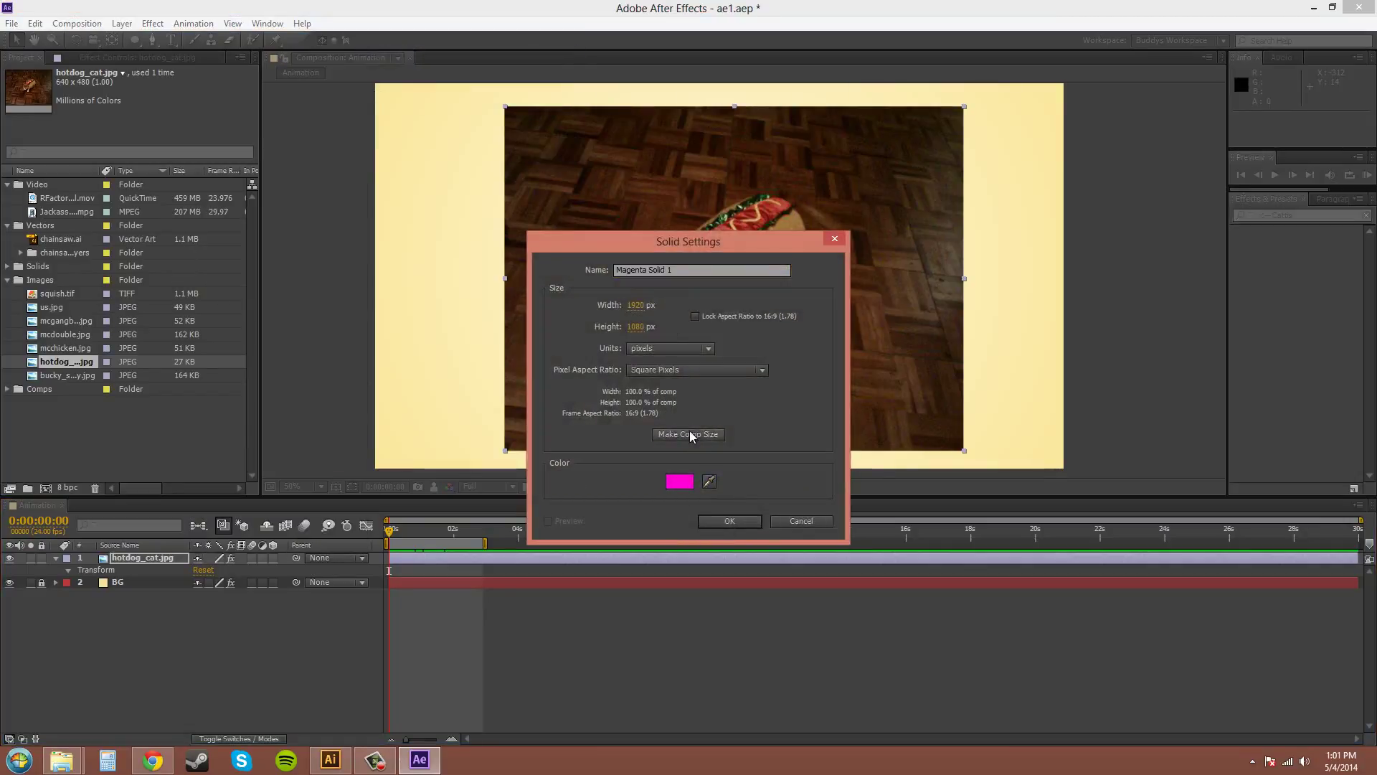
left_click(635, 305)
left_click(695, 317)
left_click_drag(635, 305, 44, 296)
left_click(714, 524)
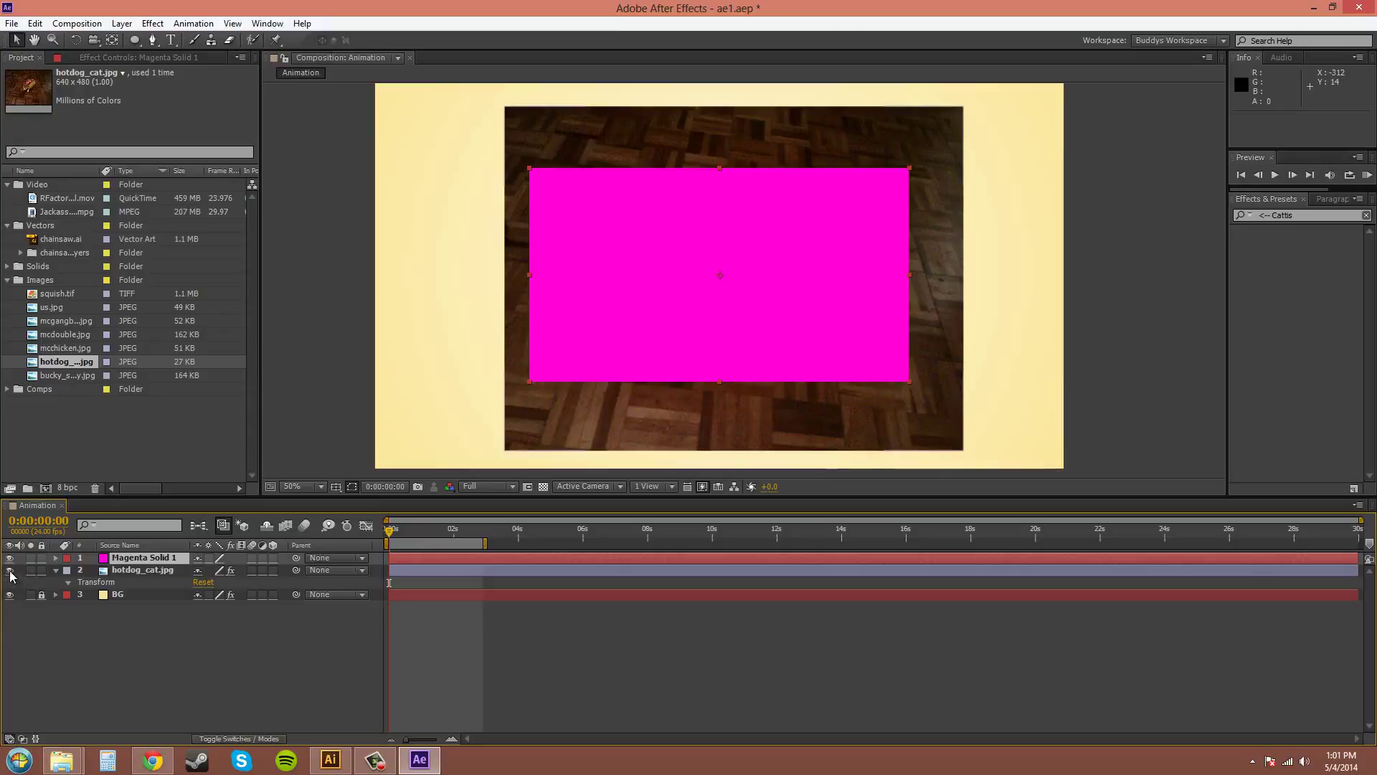
Hide the hotdog_cat.jpg layer and stretch the magenta solid to fill the whole composition
left_click(9, 569)
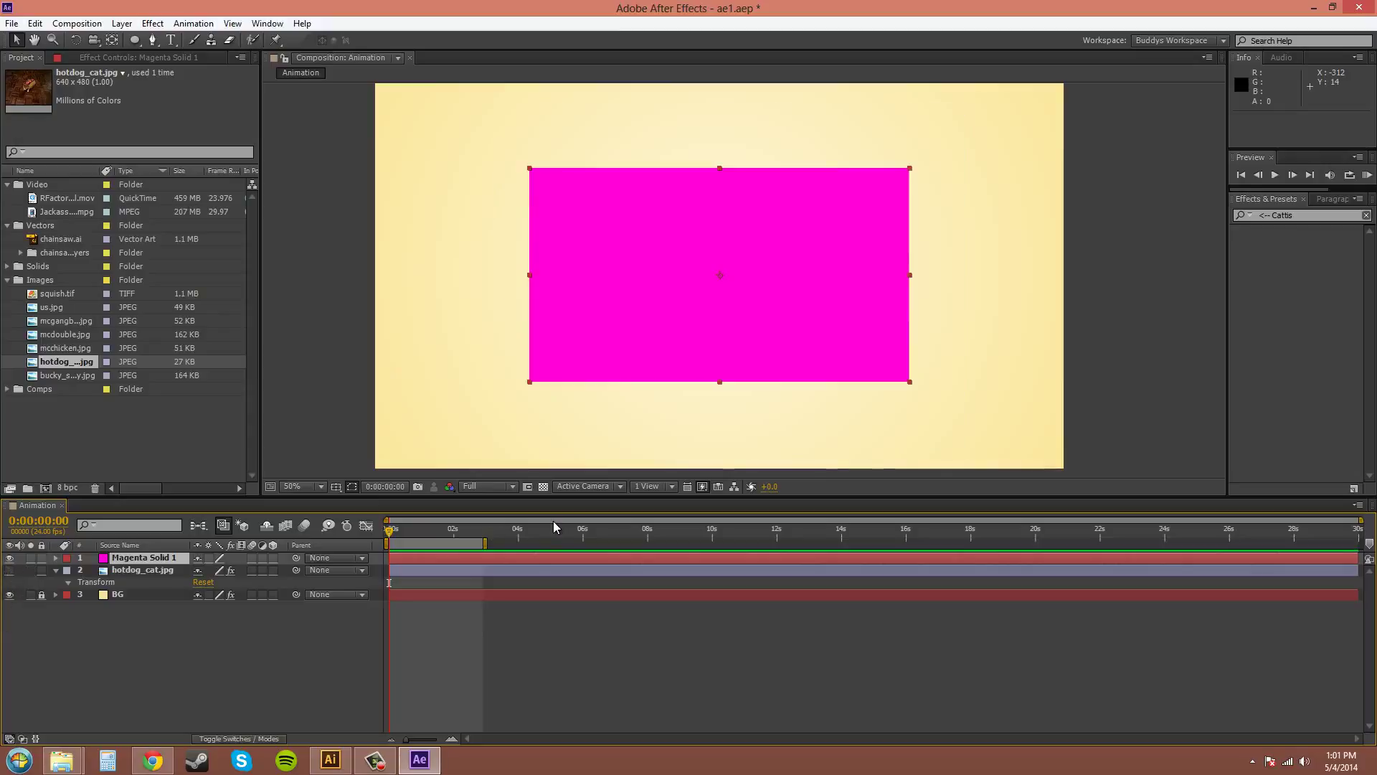
left_click(854, 326)
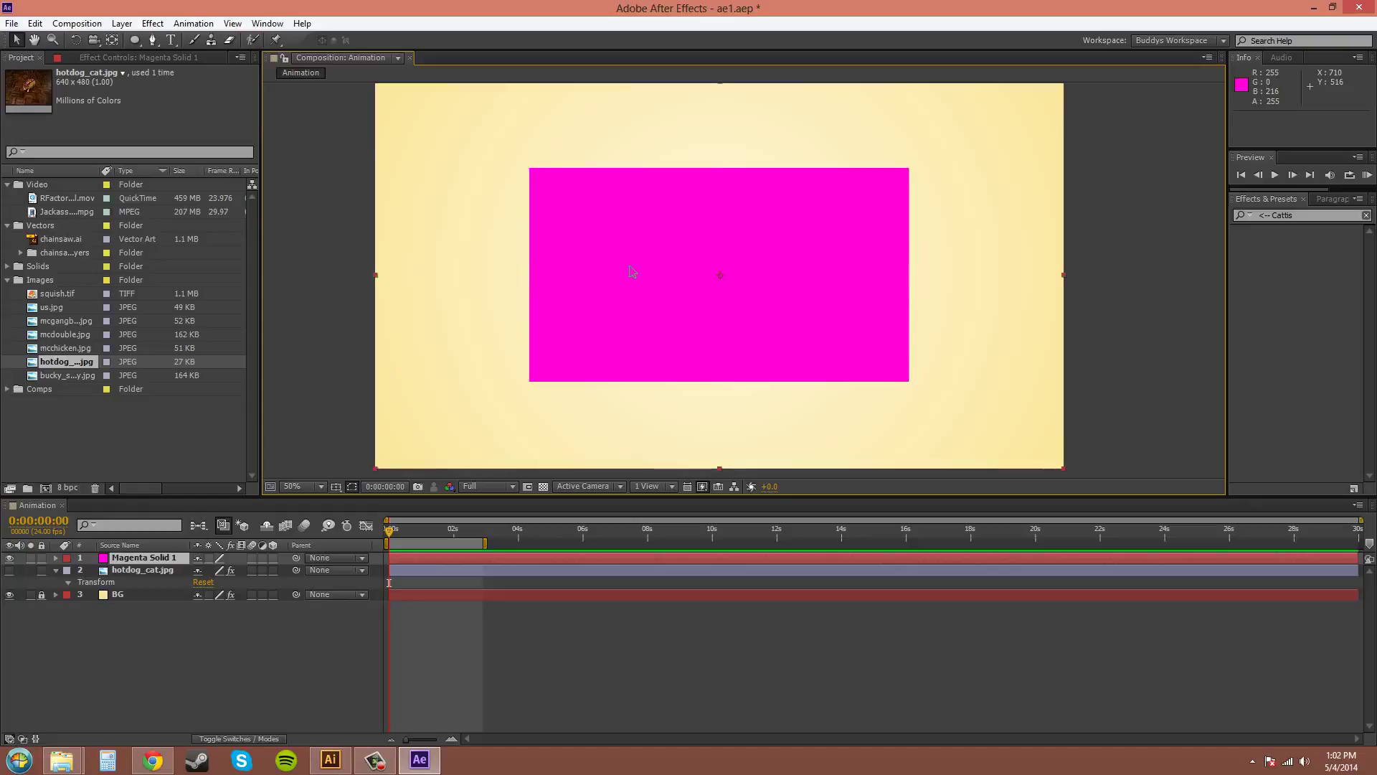
key("ctrl+z")
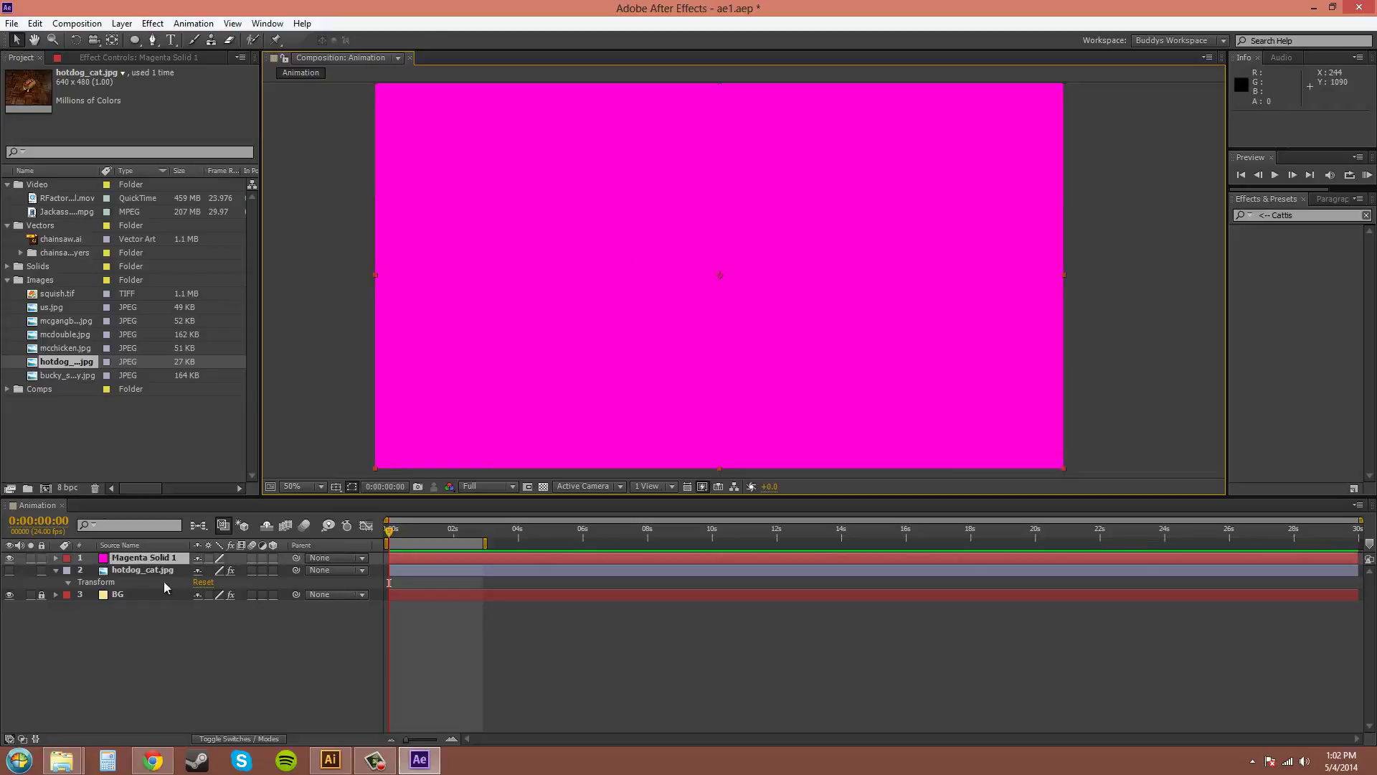
Undo the fit-to-composition stretch of the Magenta Solid 1 layer
left_click(152, 560)
left_click(156, 650)
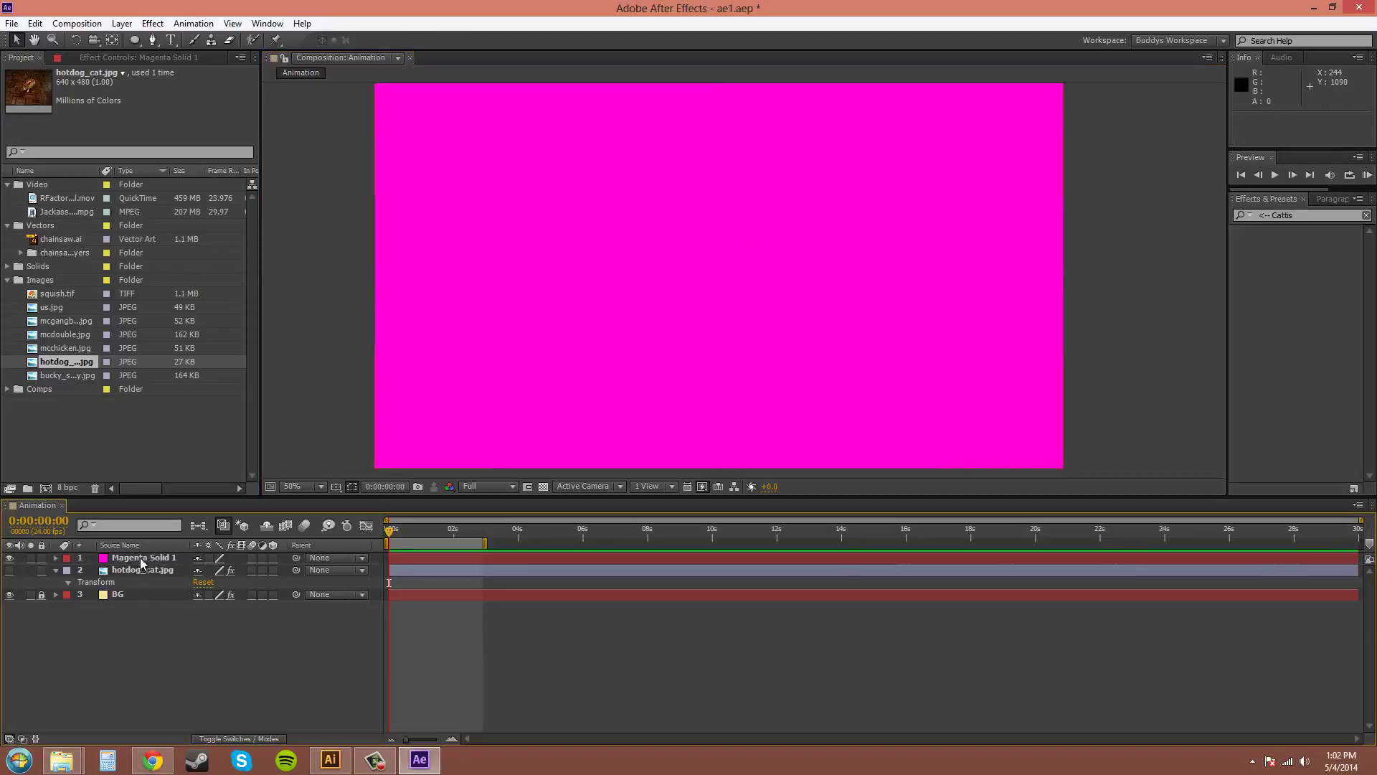
left_click(138, 558)
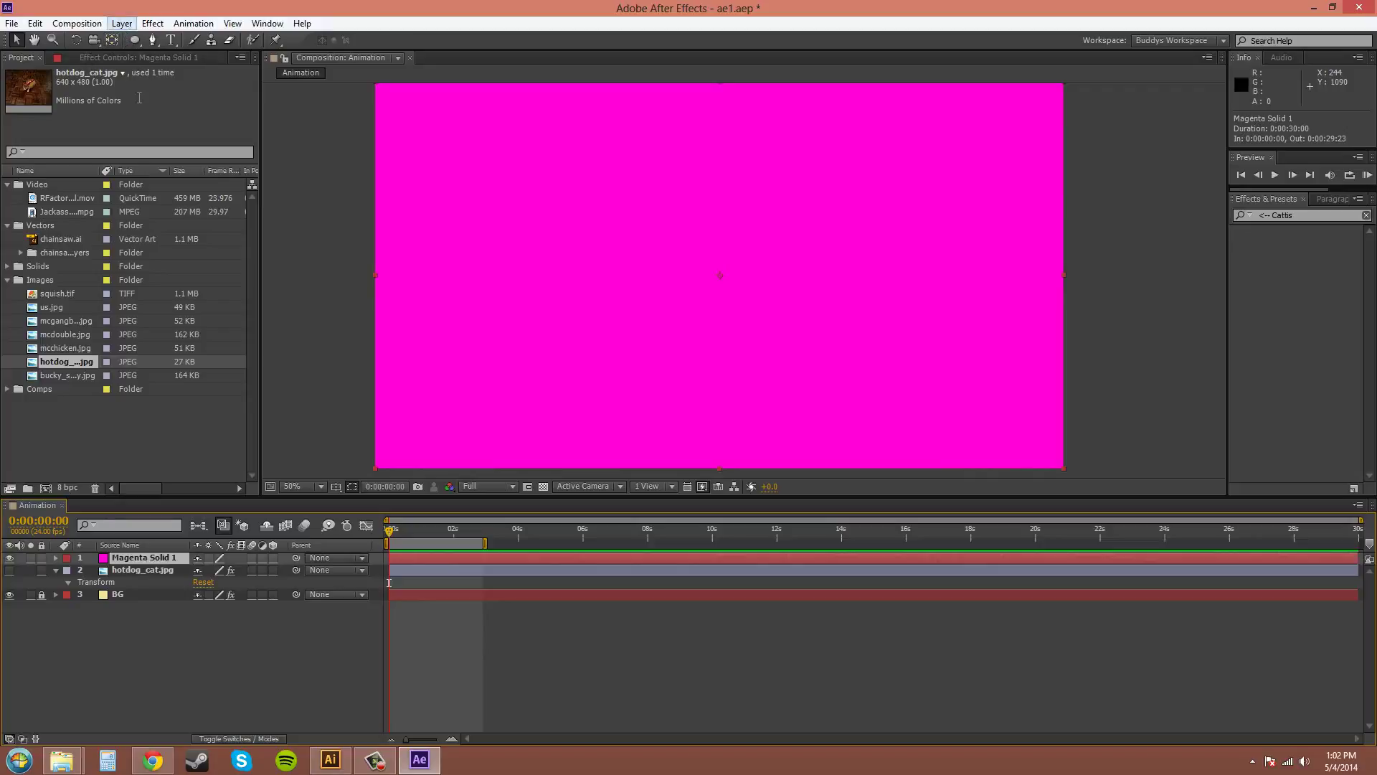
key("ctrl+z")
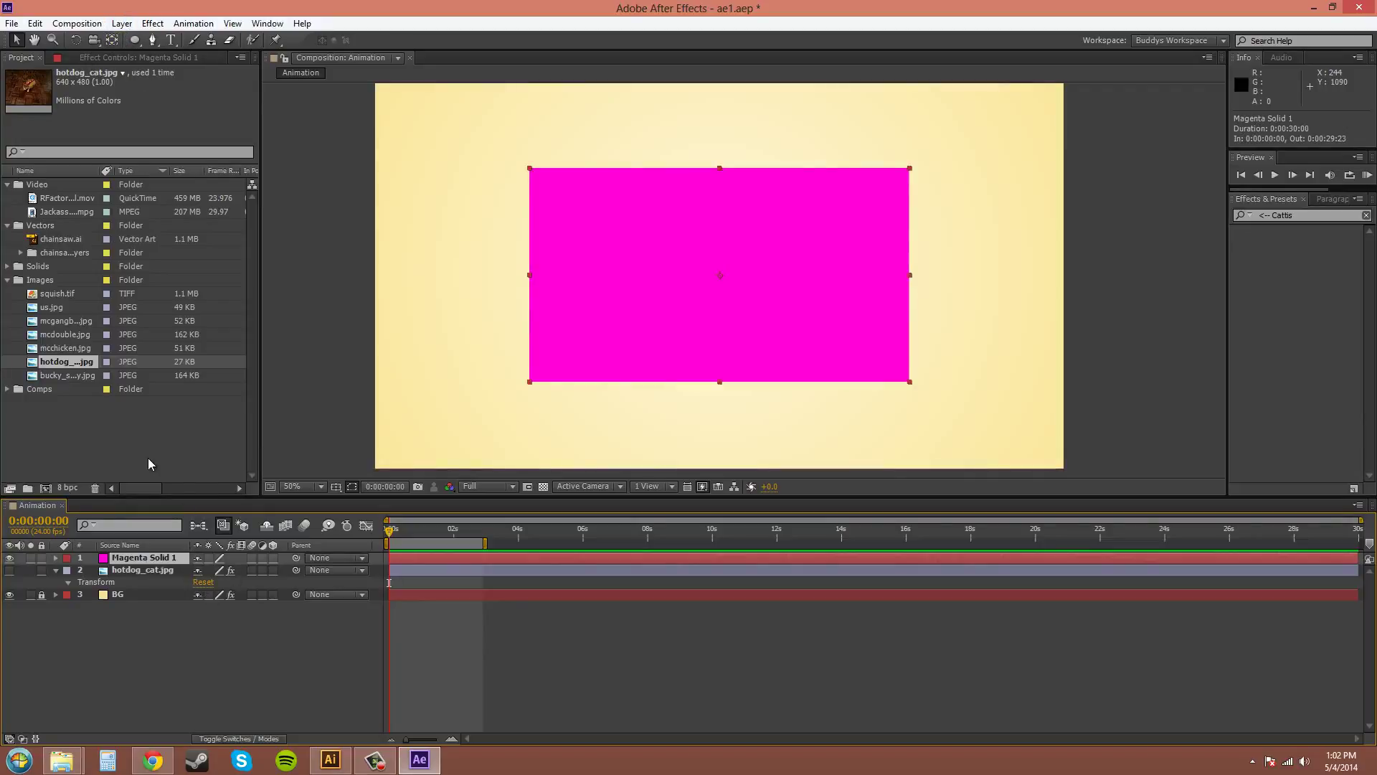
Resize Magenta Solid 1 to the composition size, 1920 by 1080 px, through its Solid Settings
left_click(98, 25)
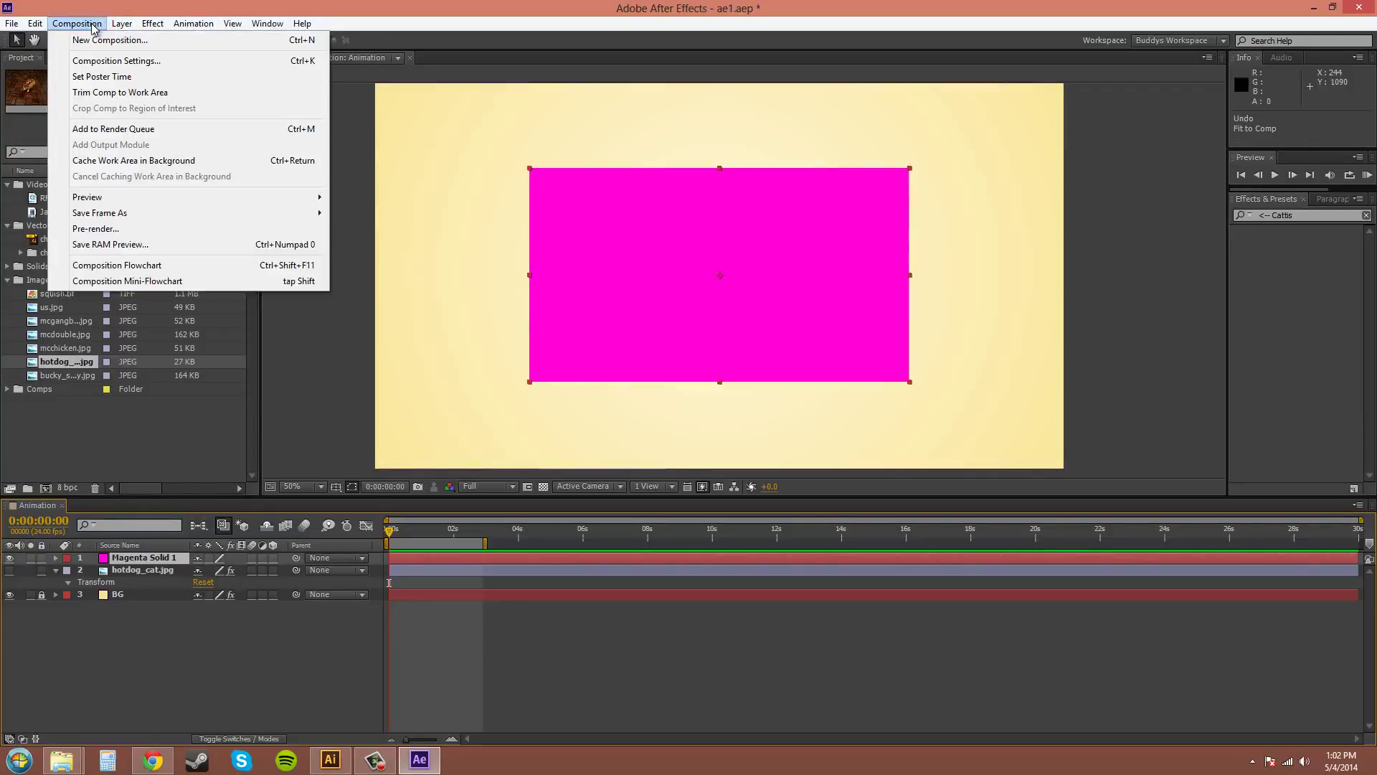
mouse_move(122, 24)
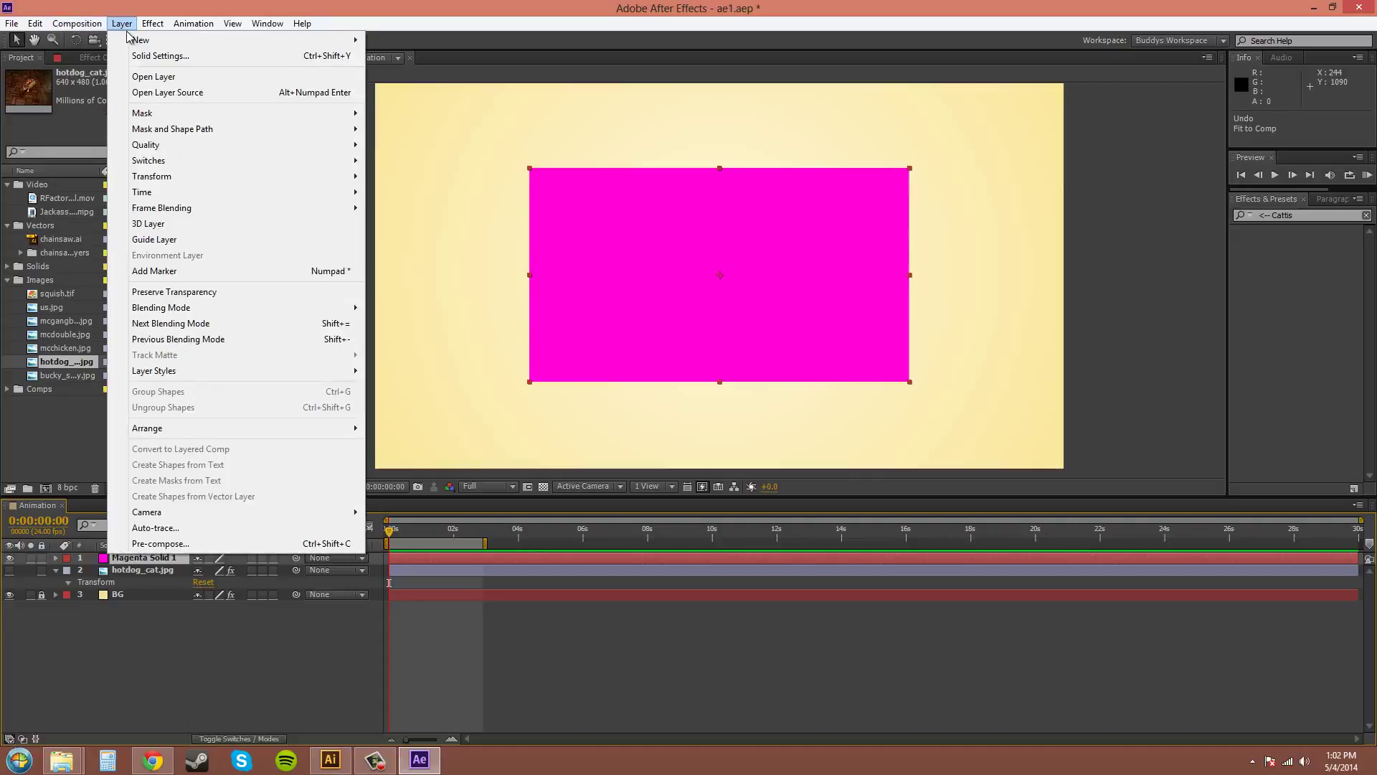
left_click(154, 56)
left_click(695, 418)
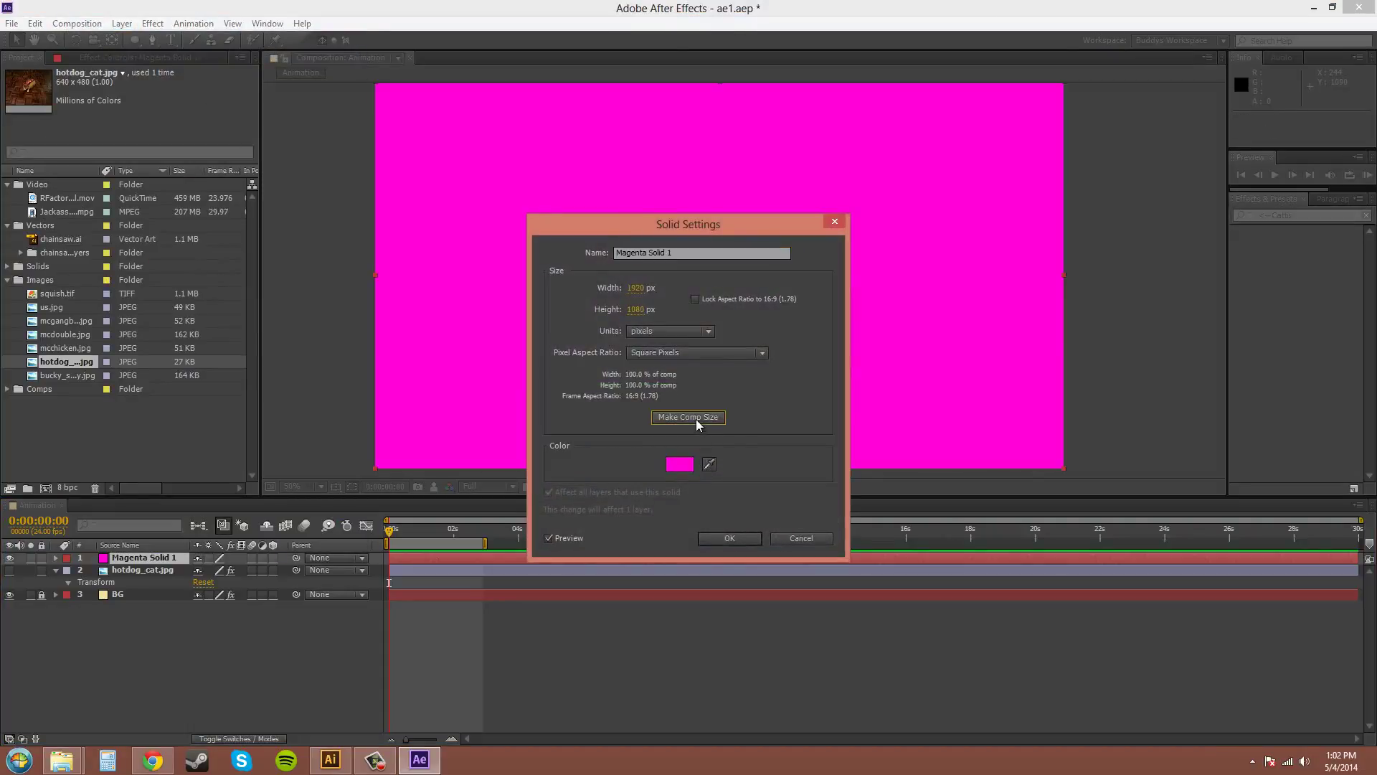
left_click(730, 538)
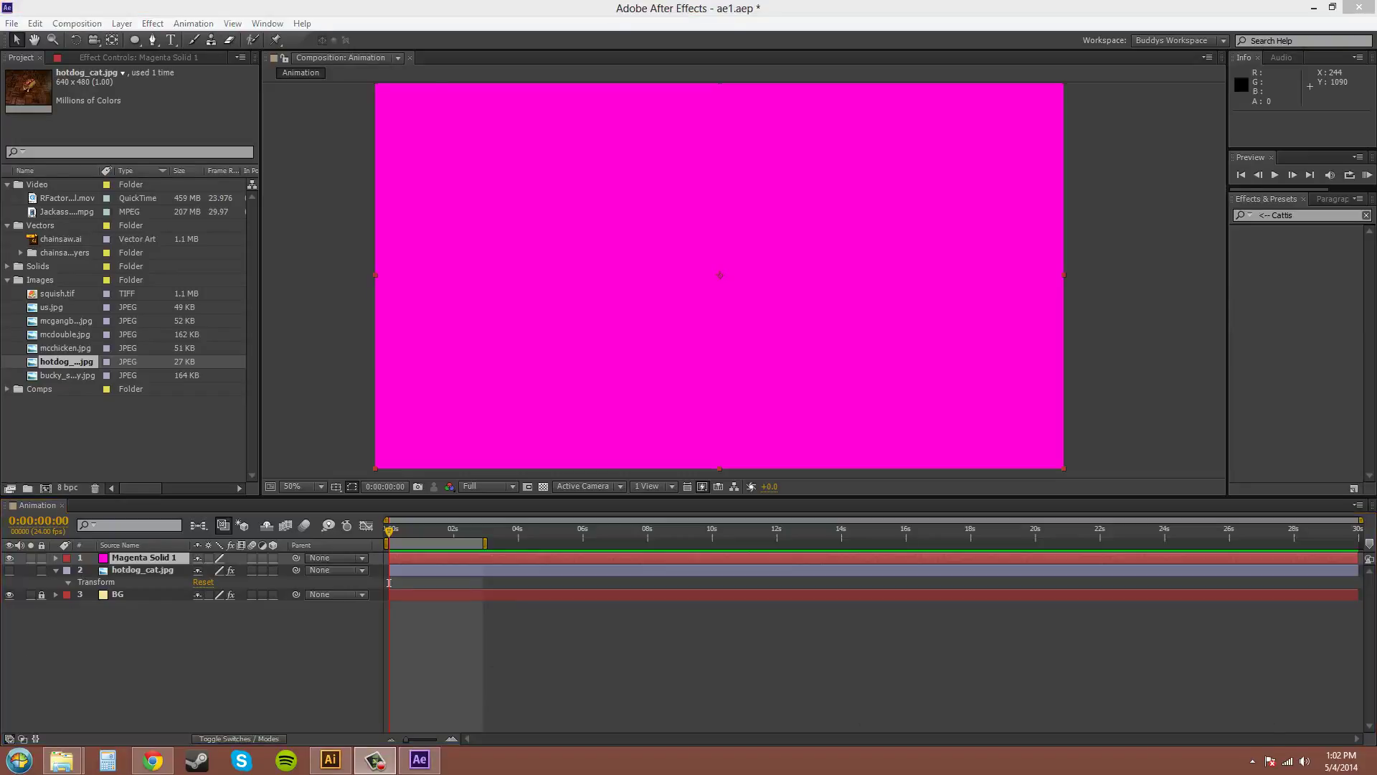
Hide the Magenta Solid 1 layer, and open the settings for a new solid and dismiss them without creating it
left_click(10, 559)
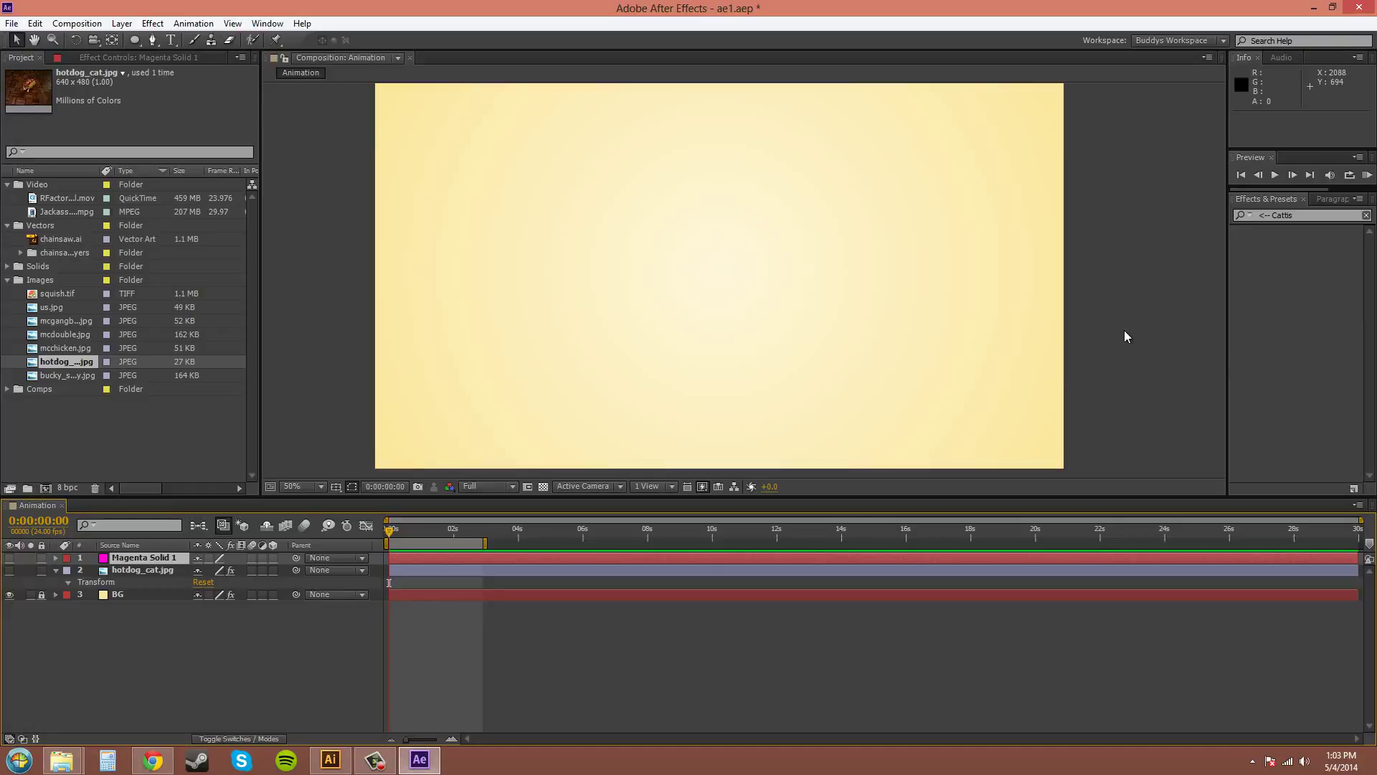
key("ctrl+y")
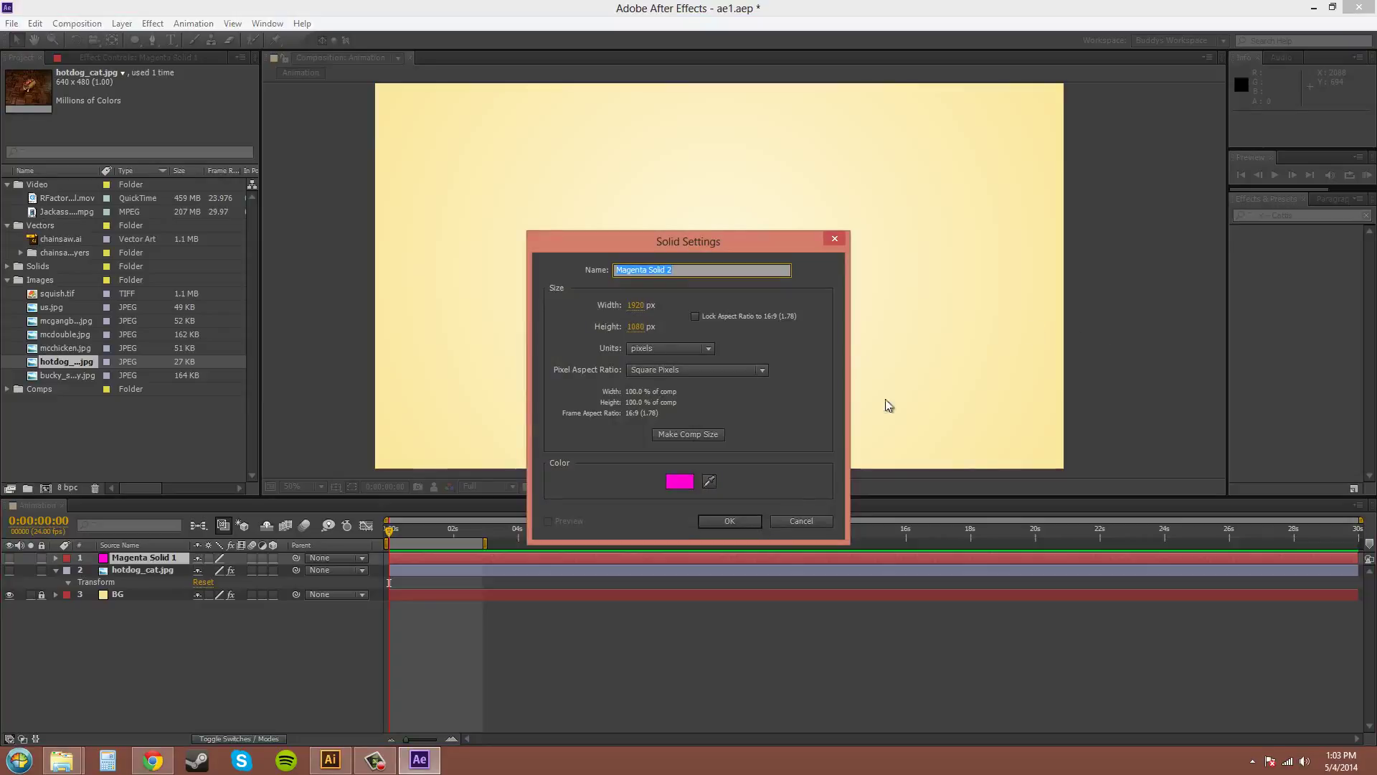
left_click(795, 523)
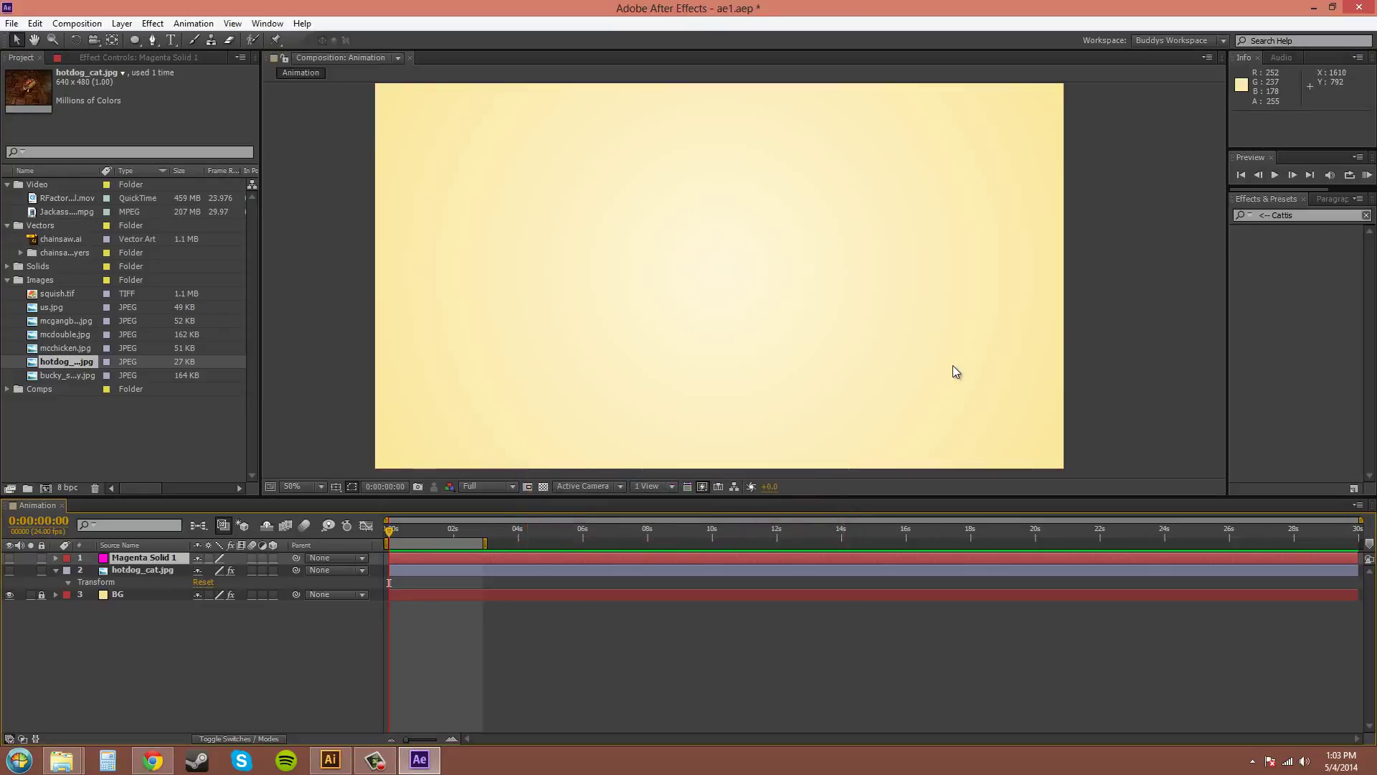